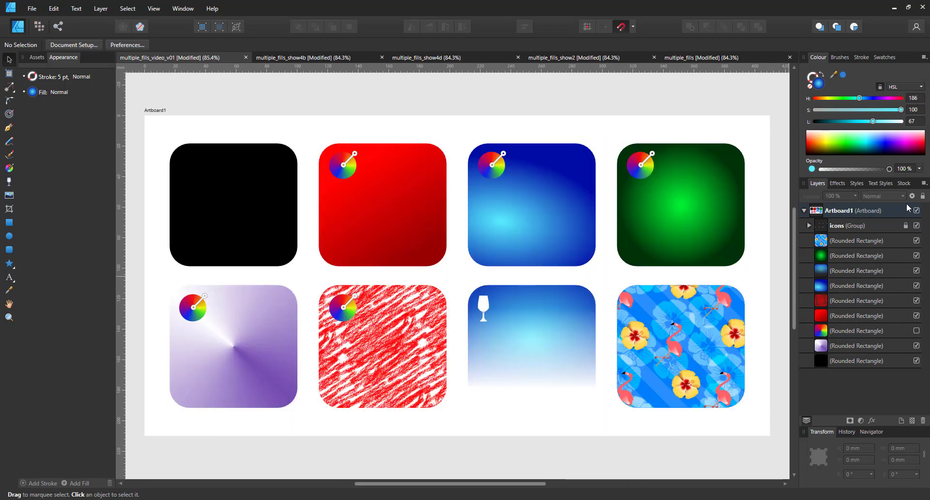
Try a blue solid fill on the black rounded rectangle and return its lightness to 0
click(227, 258)
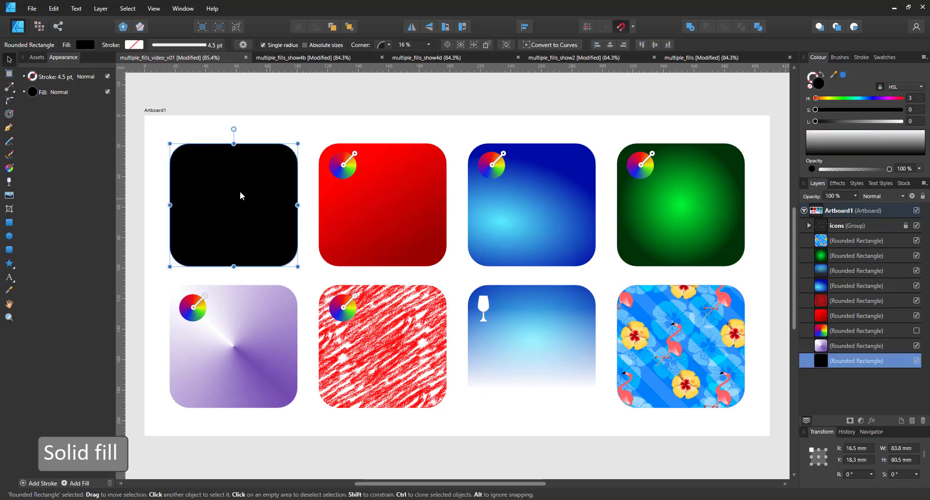
click(844, 75)
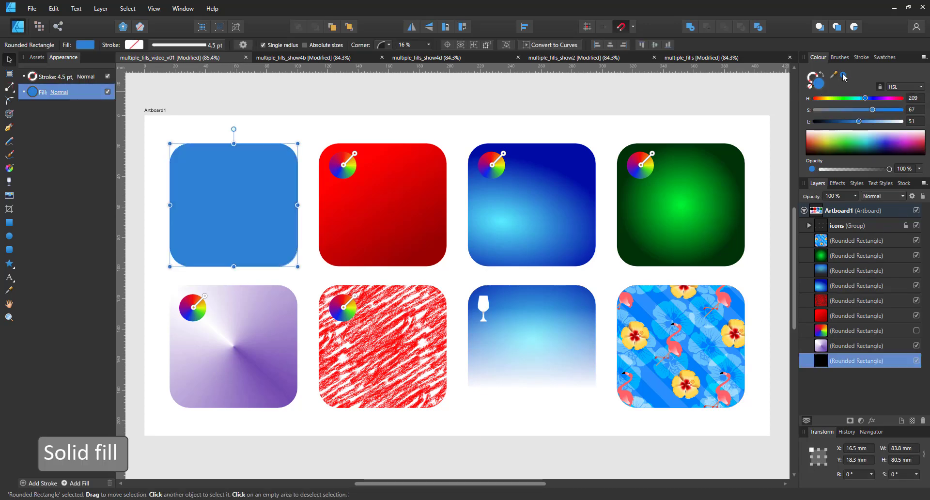
drag(825, 111, 806, 123)
Adjust the start handle of the red rounded rectangle's linear gradient with the Fill tool
click(391, 234)
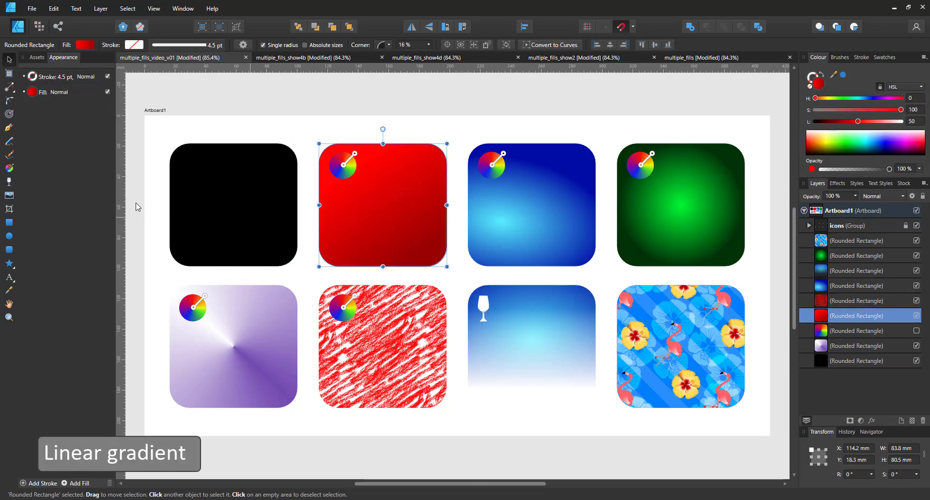
click(11, 168)
mouse_move(363, 170)
mouse_down()
mouse_move(415, 166)
mouse_move(492, 187)
mouse_move(356, 166)
mouse_up()
Move the centre of the blue rectangle's elliptical gradient upward and tilt the gradient by shifting its end handle
click(541, 232)
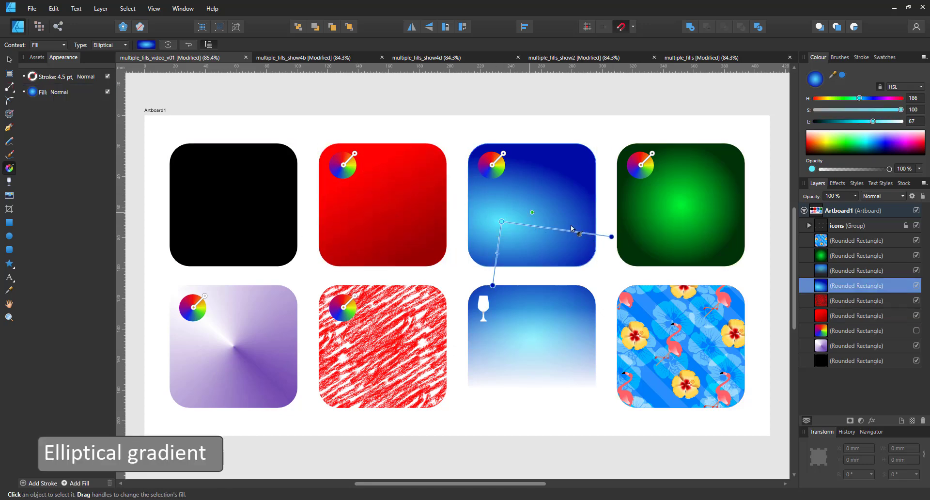
drag(503, 214, 507, 194)
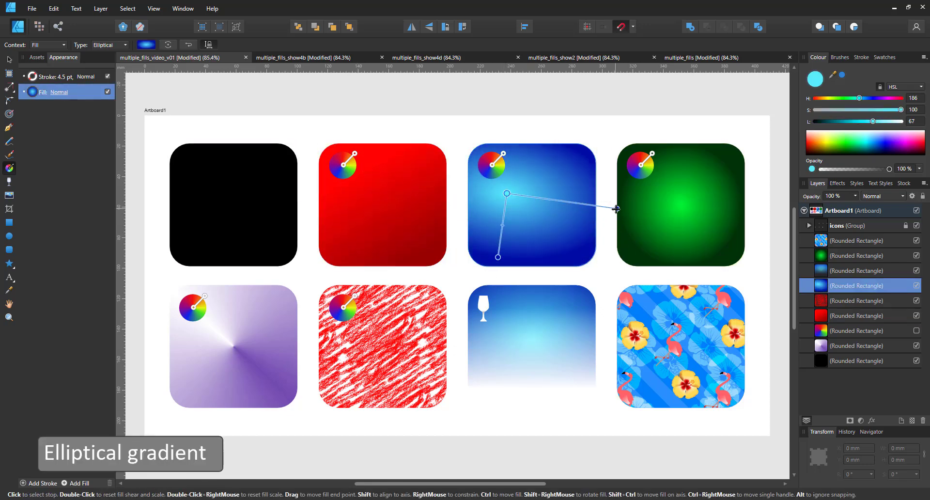
drag(612, 210, 598, 229)
Reposition the centre of the green rectangle's radial gradient and swing its end handle toward the right edge
click(694, 214)
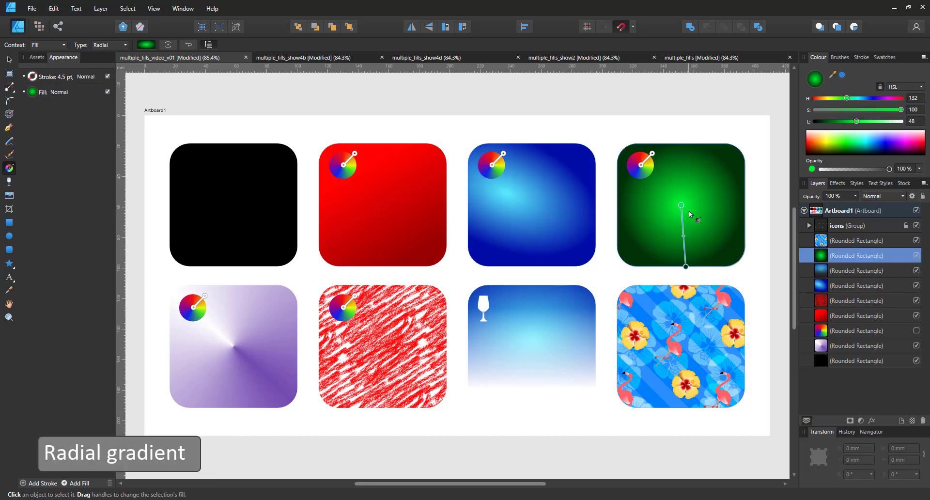
drag(681, 205, 681, 196)
drag(685, 257, 737, 215)
Adjust the stops of the purple rectangle's conical gradient, and show and select the hidden rainbow rectangle above it
click(257, 328)
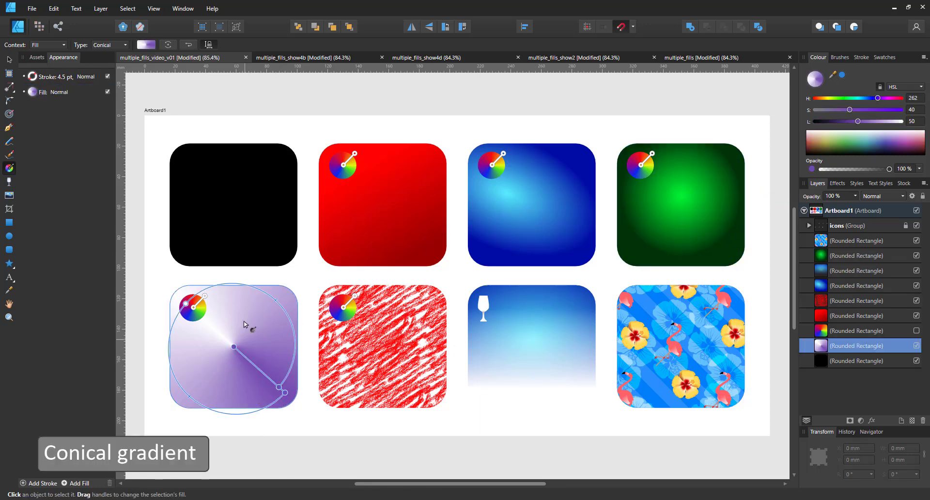
drag(185, 304, 199, 291)
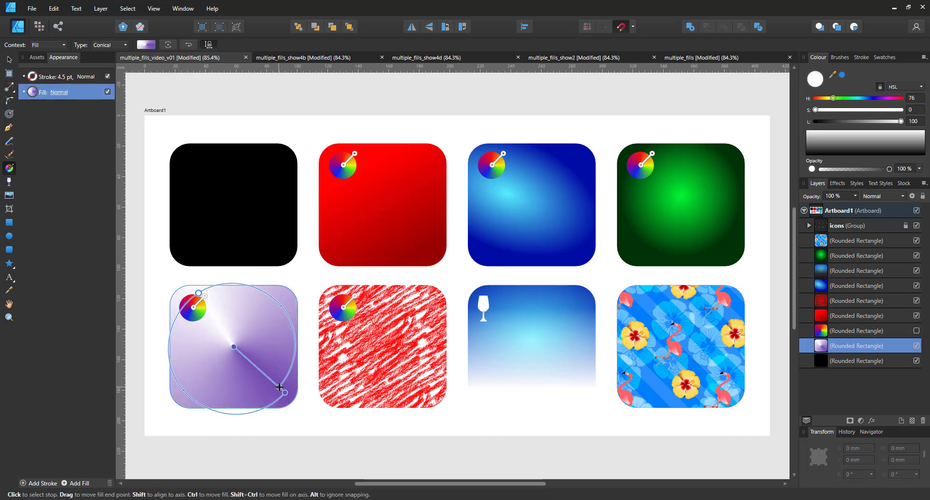
mouse_move(279, 386)
mouse_down()
mouse_move(296, 325)
mouse_move(291, 373)
mouse_move(267, 383)
mouse_up()
click(914, 331)
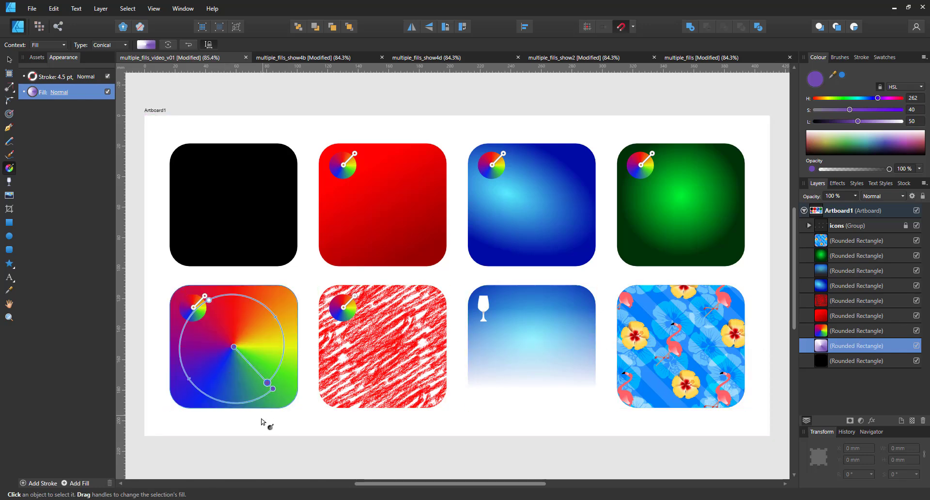
click(840, 328)
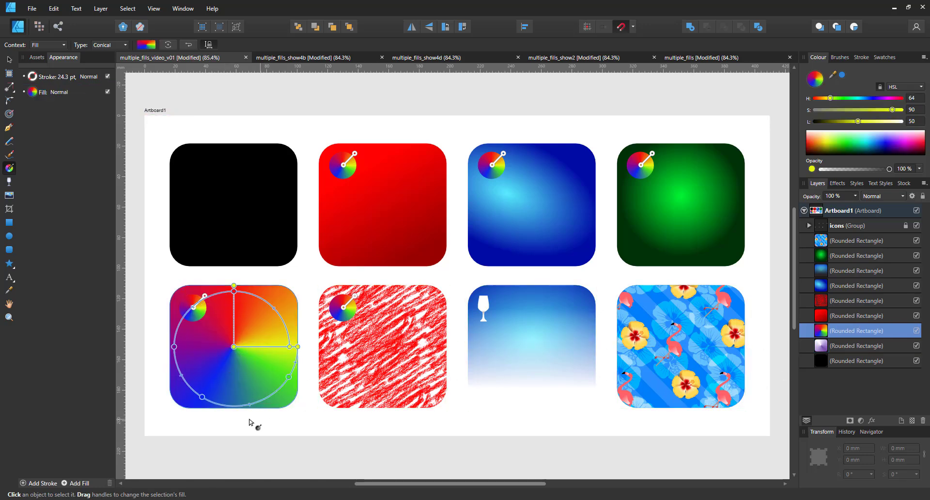
Rotate the bitmap texture fill of the red scribble rectangle
click(386, 396)
mouse_move(362, 342)
mouse_down()
mouse_move(383, 373)
mouse_move(388, 334)
mouse_move(617, 321)
mouse_move(399, 321)
mouse_up()
Reposition the elliptical gradient of the fading blue rectangle and slant its linear transparency toward the lower right corner
click(523, 336)
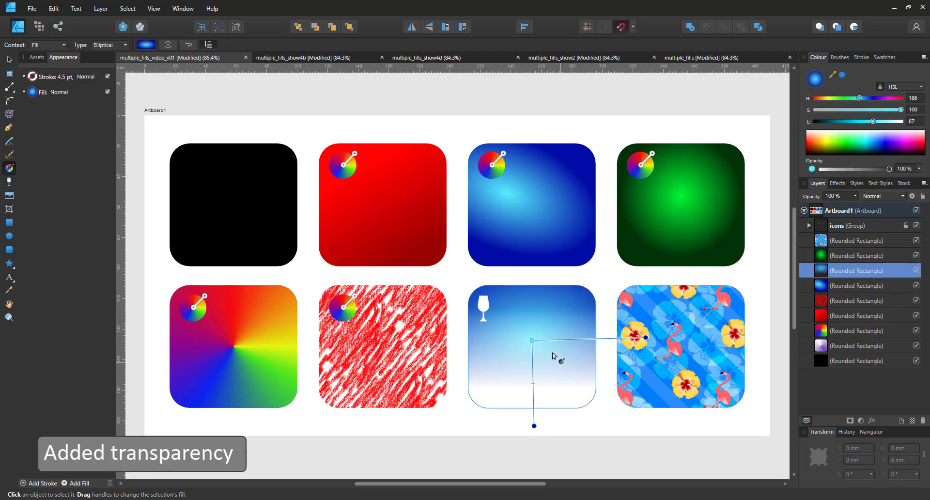
drag(512, 326, 506, 402)
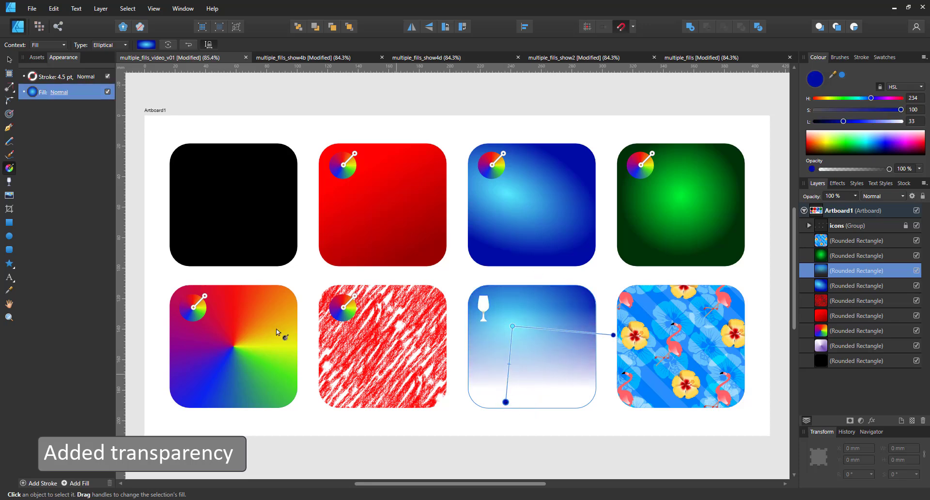
click(13, 184)
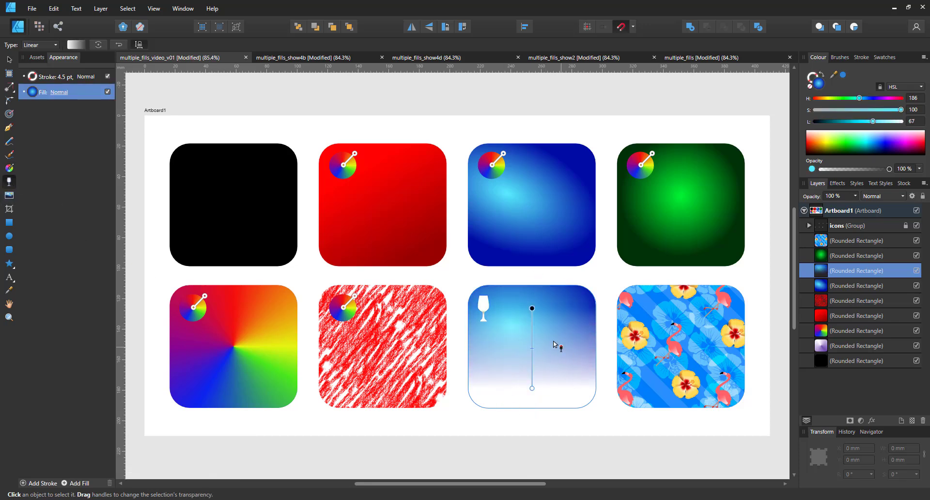
drag(540, 313, 578, 391)
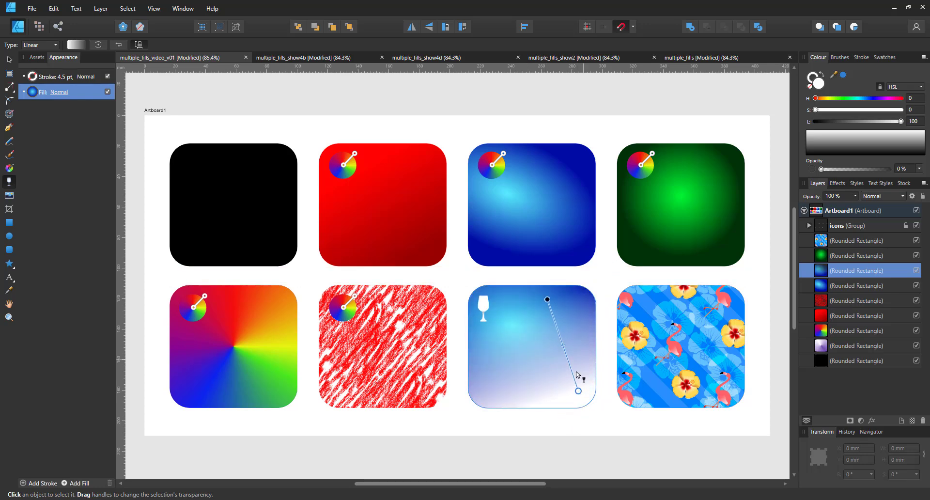
Select the flamingo-patterned rectangle, hide its five fills above the striped Luminosity fill, and select the Luminosity fill
click(12, 59)
click(713, 373)
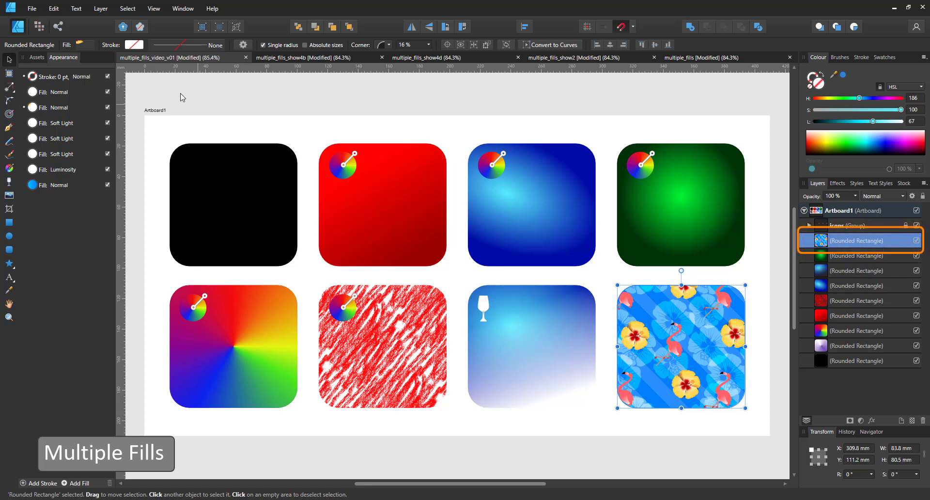
click(107, 91)
click(107, 107)
click(108, 123)
click(107, 138)
click(107, 154)
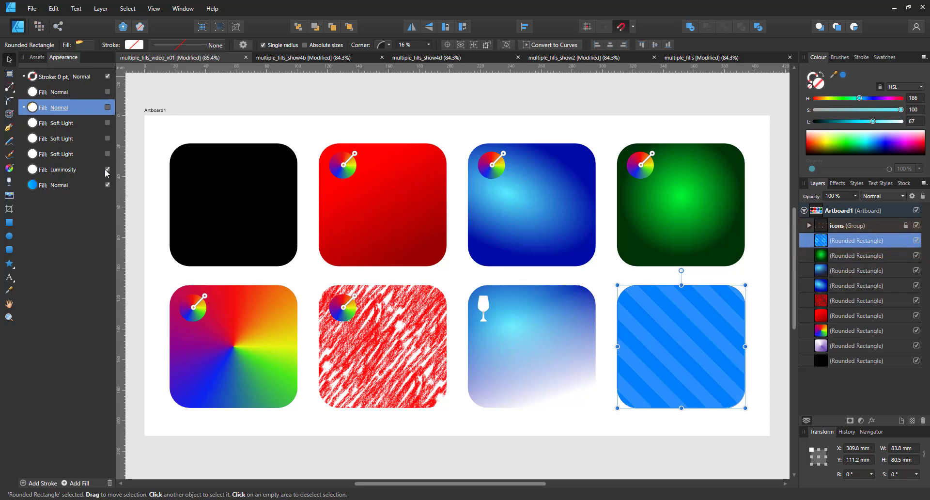
click(108, 170)
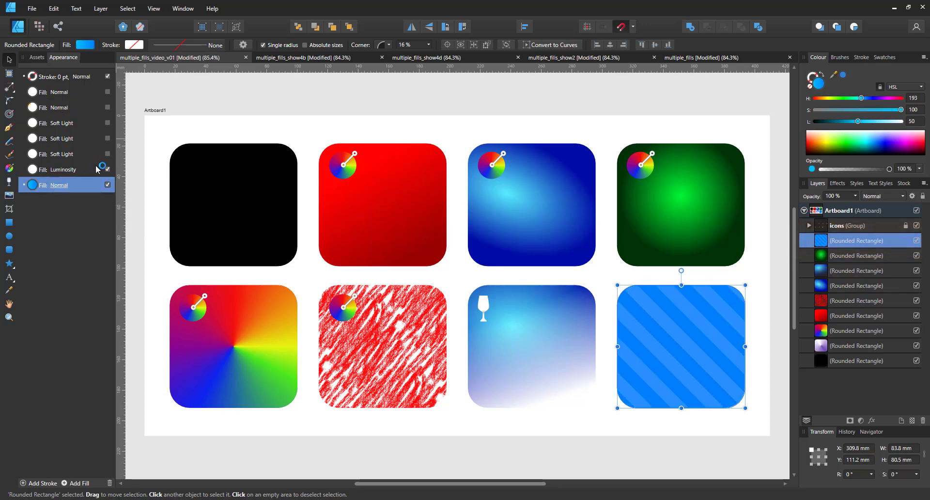
click(75, 171)
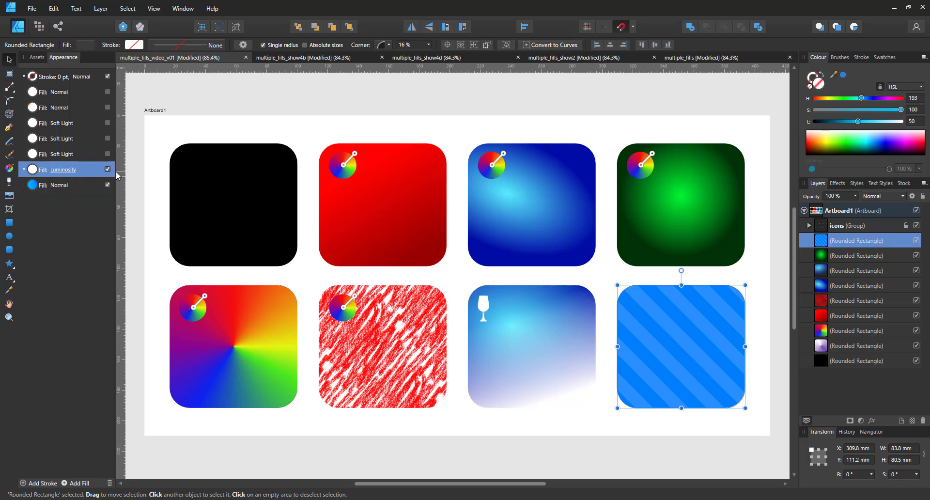
Show the lowest Soft Light flower fill and move and rotate its pattern with the Fill tool
click(108, 154)
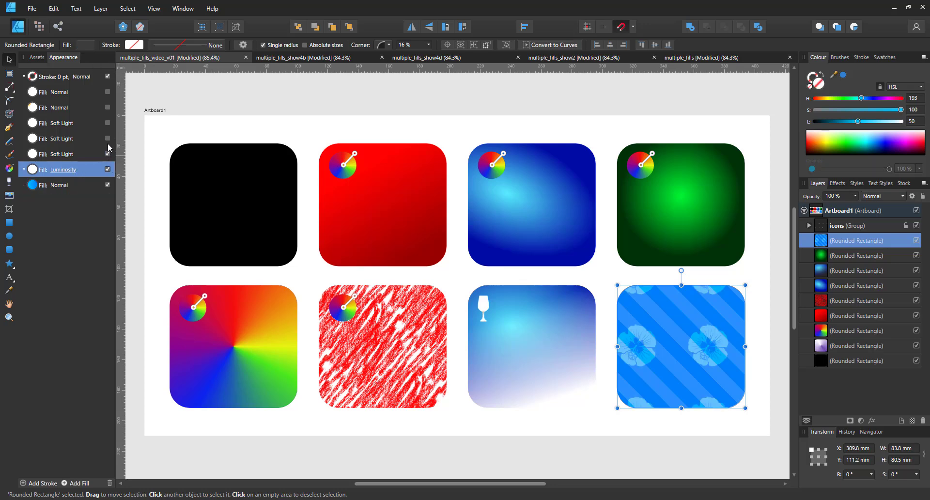
click(10, 168)
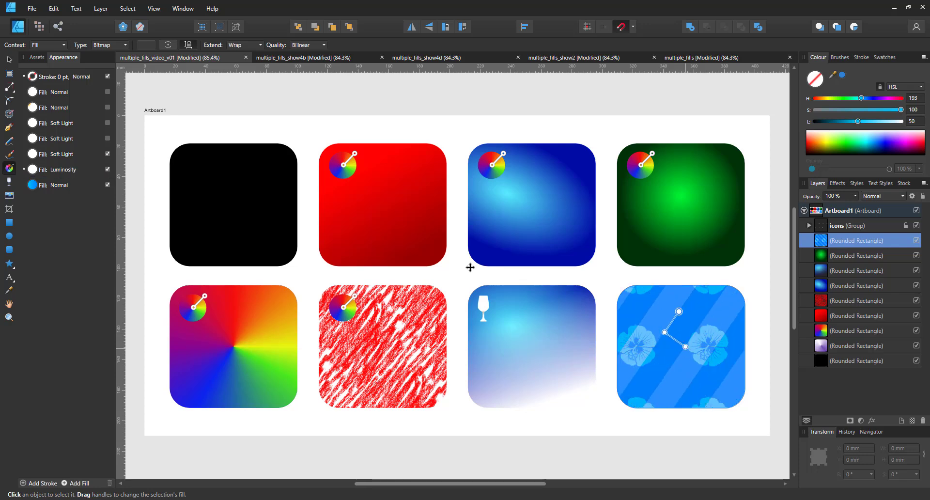
click(65, 154)
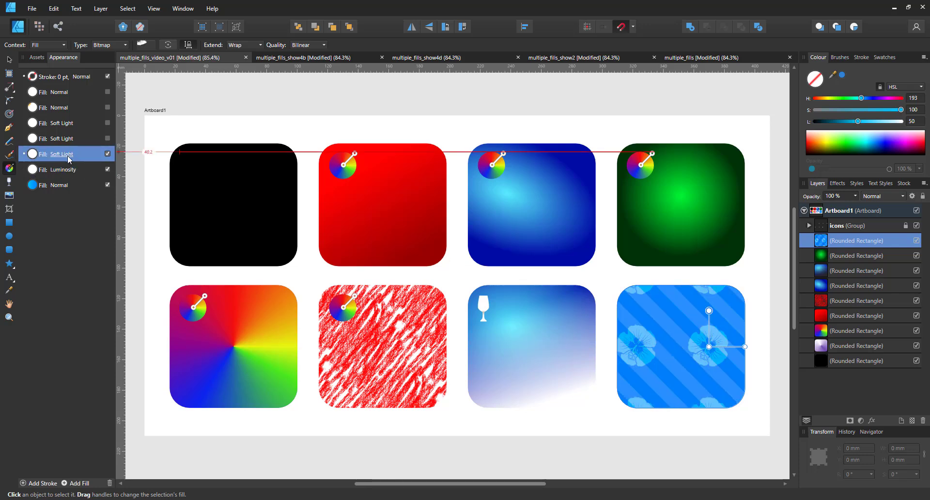
mouse_move(681, 336)
mouse_down()
mouse_move(682, 359)
mouse_move(707, 366)
mouse_up()
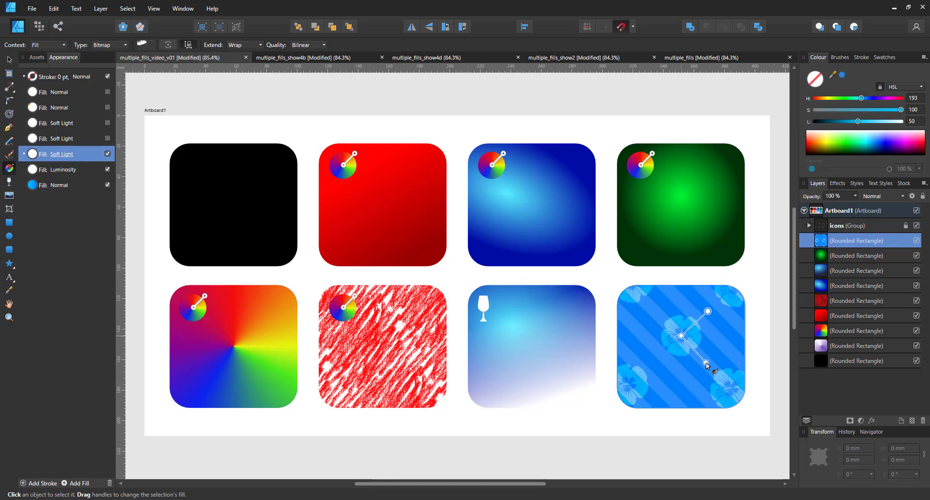
Show the other two Soft Light flower fills and reposition the flower pattern on the rectangle
click(99, 138)
click(108, 138)
mouse_move(647, 322)
mouse_down()
mouse_move(660, 347)
mouse_move(665, 335)
mouse_move(655, 335)
mouse_up()
click(92, 123)
click(108, 123)
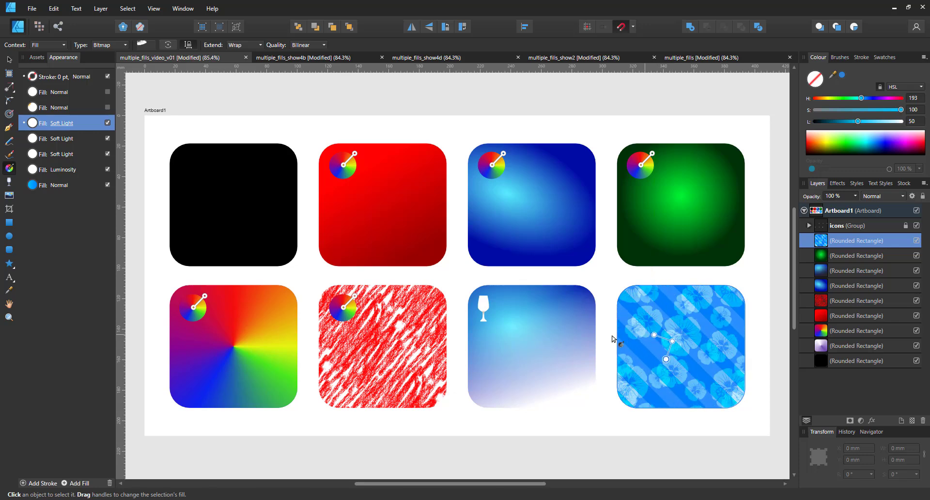
Change the blend mode of the uppermost Soft Light flower fill to Overlay
click(107, 107)
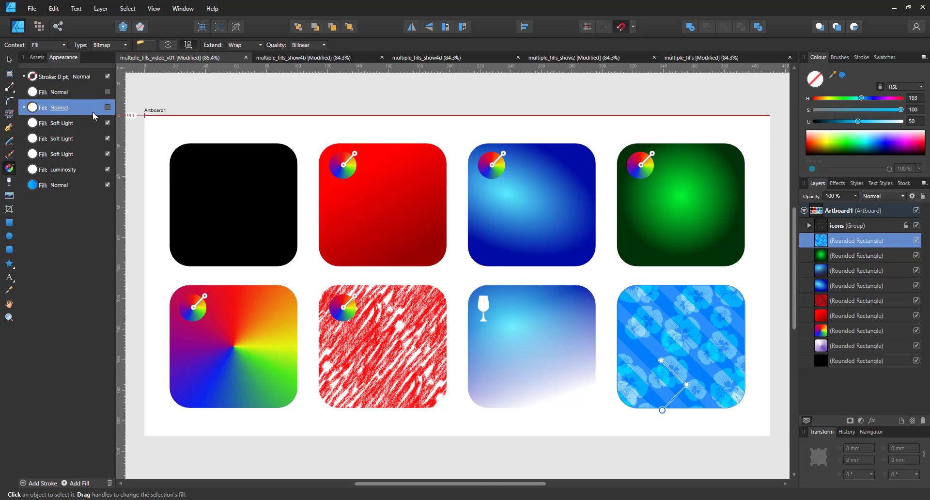
click(62, 123)
mouse_move(76, 268)
mouse_down()
mouse_move(79, 279)
mouse_move(76, 223)
mouse_up()
click(42, 228)
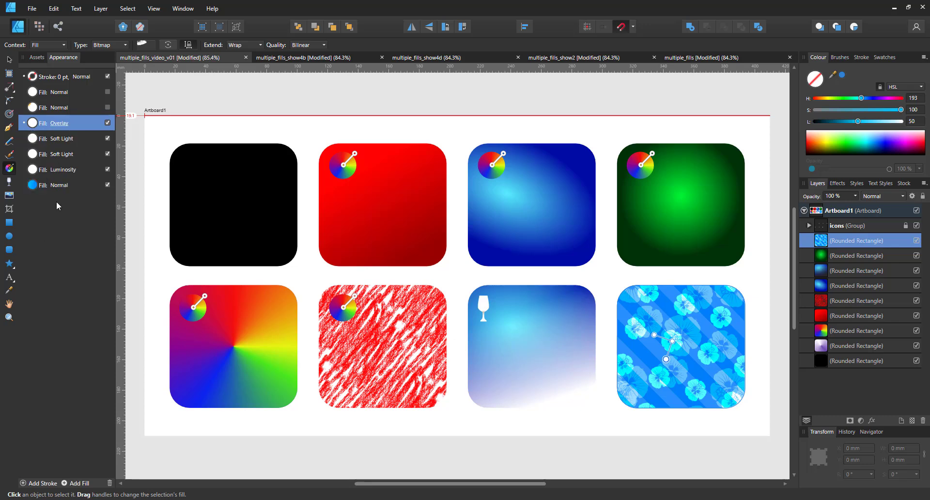
Show the two Normal fills containing the yellow hibiscus and the flamingo patterns
click(85, 112)
click(107, 107)
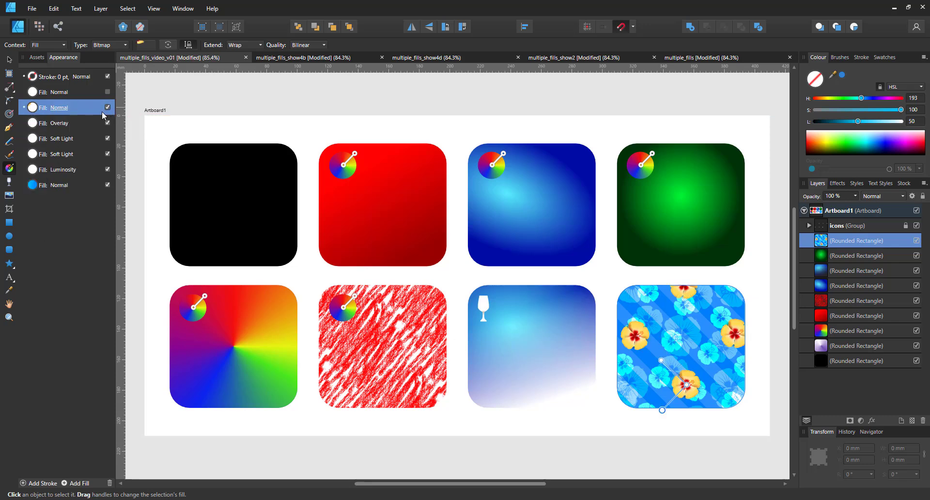
click(107, 92)
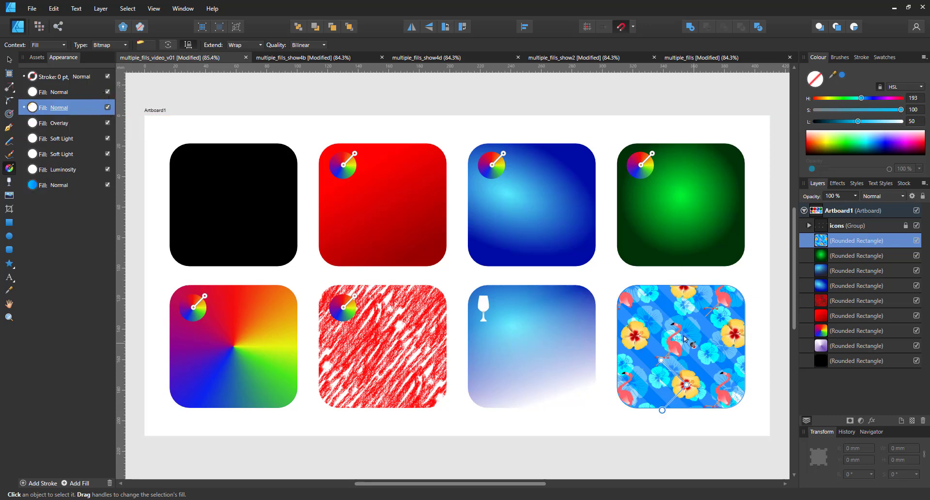
Select the topmost flamingo fill, enlarge and rotate its pattern, and return to the Move tool
click(69, 93)
drag(685, 347, 723, 320)
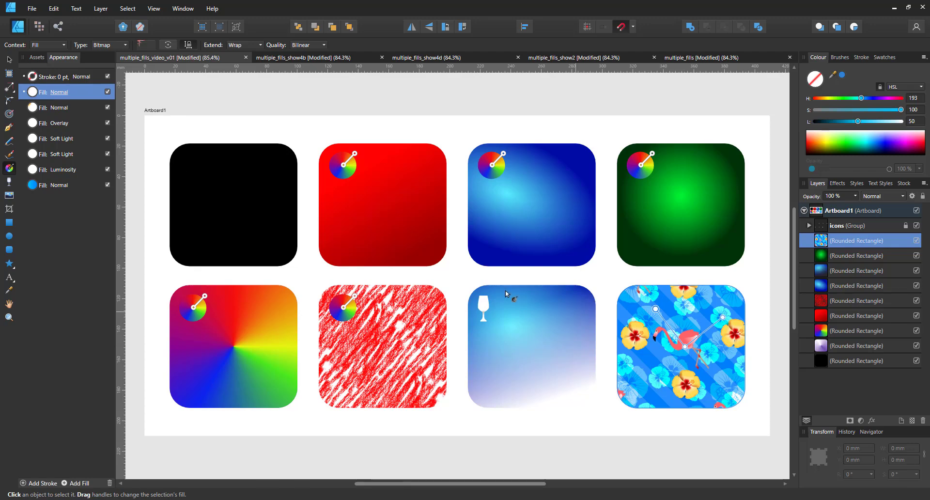
click(13, 58)
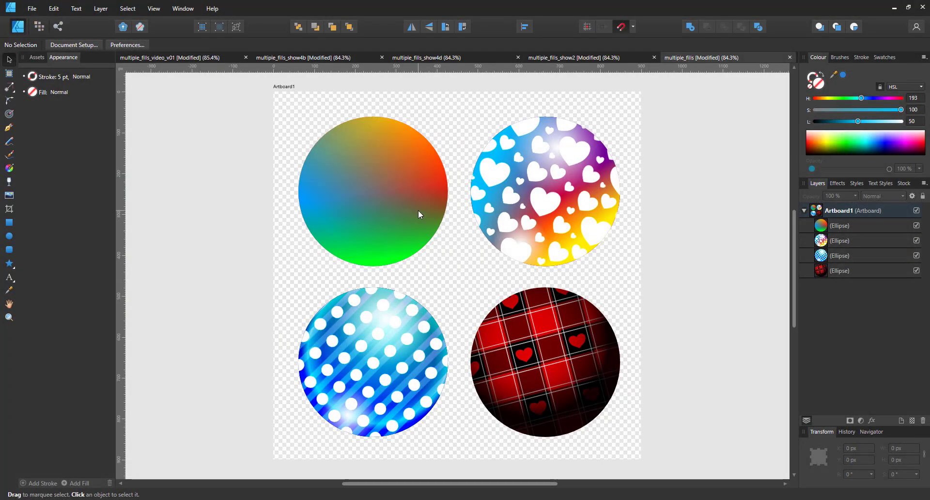
Select the multicoloured gradient circle, hide its green, blue and yellow fills, and select the solid red base fill
click(391, 202)
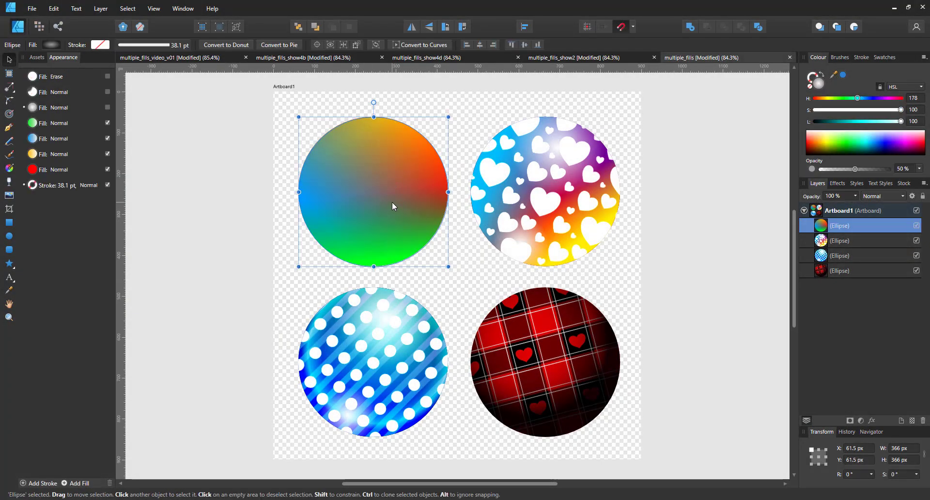
click(107, 122)
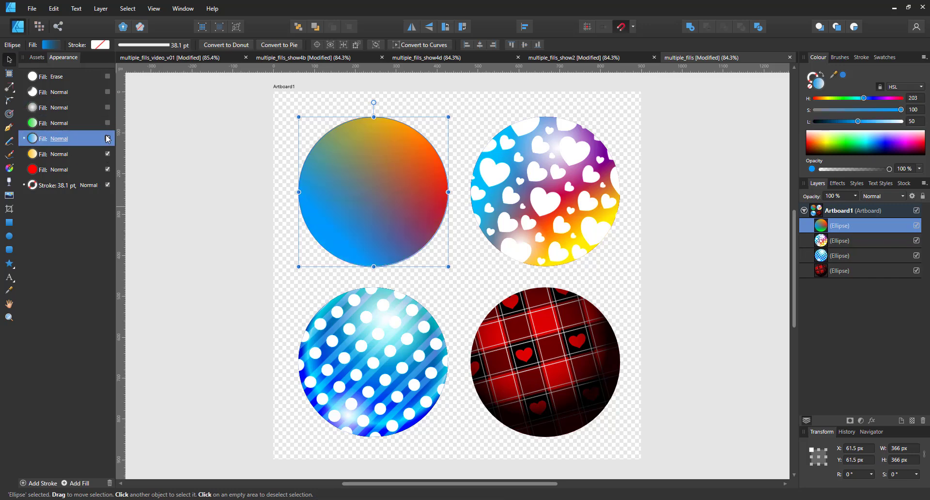
click(107, 138)
click(107, 154)
click(68, 173)
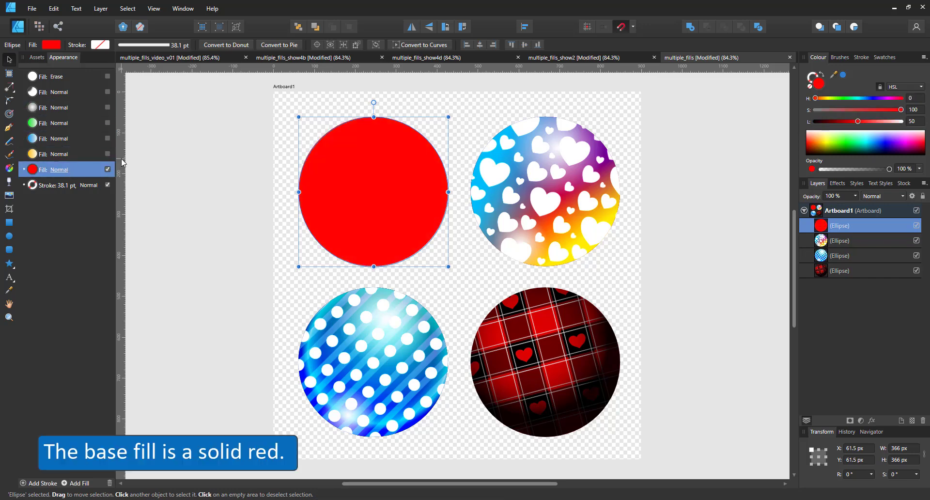
Show and select the circle's yellow fill and hide the red base fill beneath it
click(108, 153)
click(63, 155)
click(107, 169)
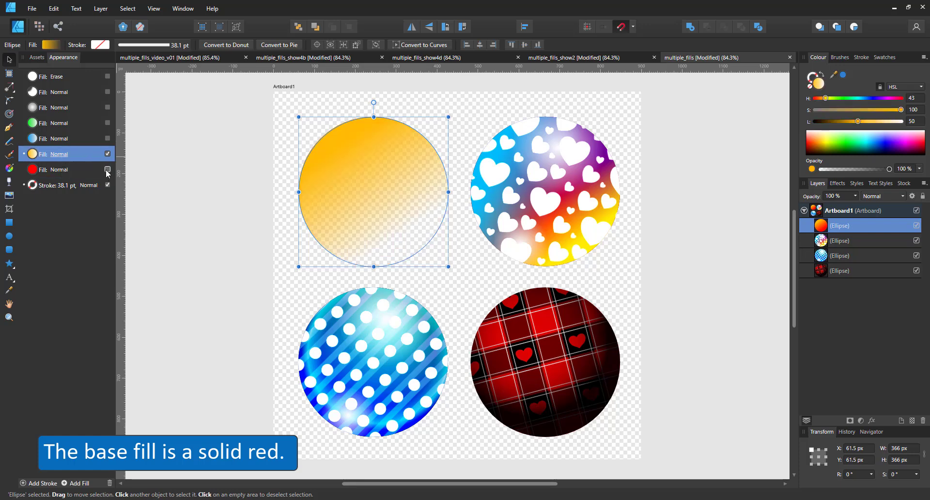
Set the opacity of the yellow linear gradient's transparent end stop to 100% with the Fill tool
click(9, 167)
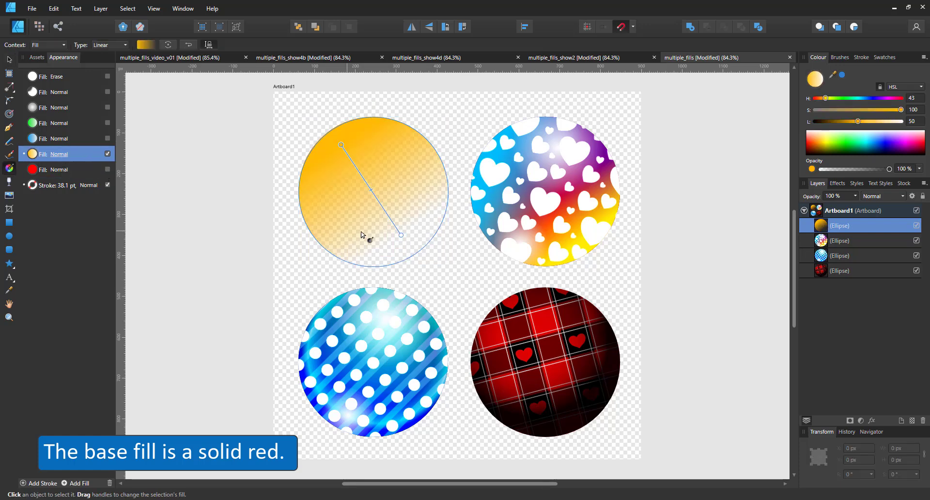
click(400, 235)
drag(822, 169, 889, 169)
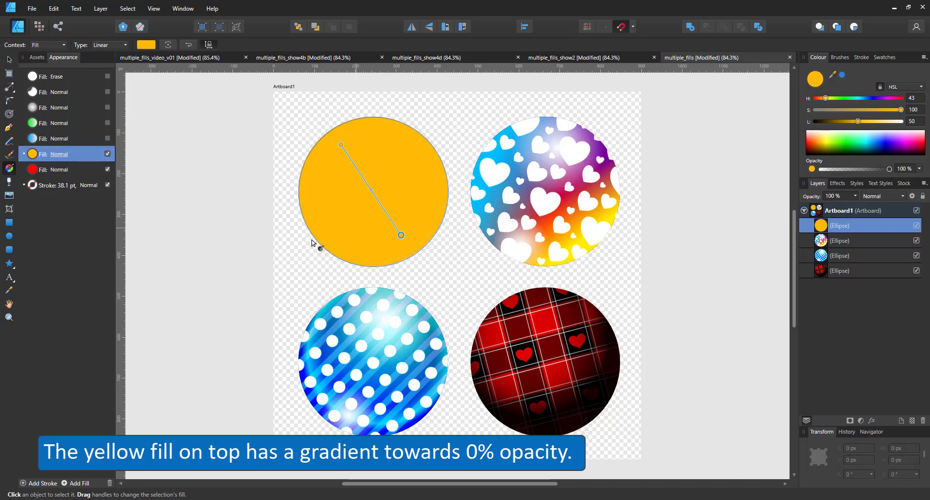
Set the yellow gradient's end stop to 0% opacity and show the circle's blue and green gradient fills
drag(844, 169, 819, 170)
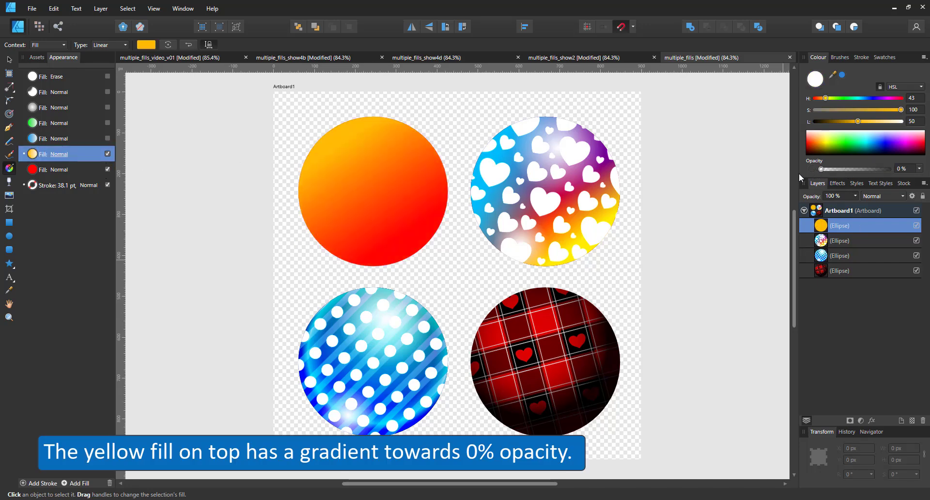
click(107, 139)
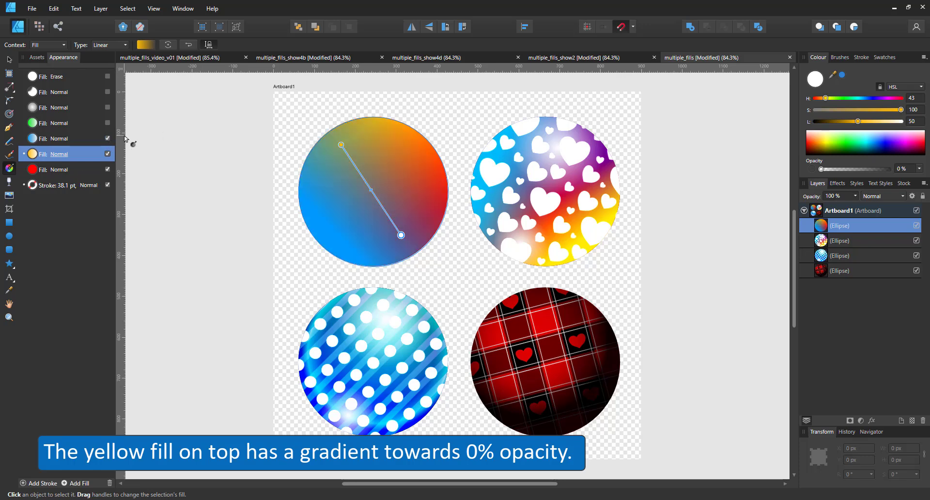
click(63, 141)
click(106, 127)
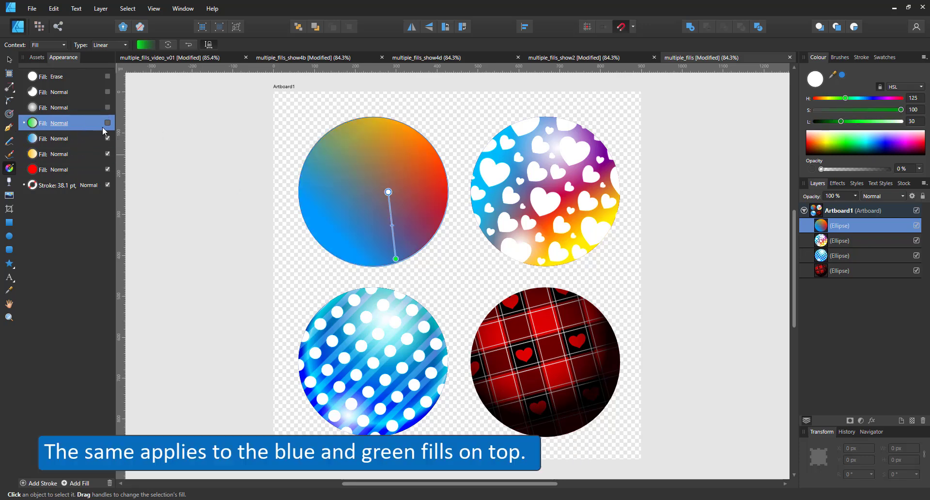
click(107, 123)
Select the heart-patterned circle and hide its heart bitmap, both white highlights and cyan fill, toggling the yellow fill off and on
key(v)
click(563, 214)
click(107, 76)
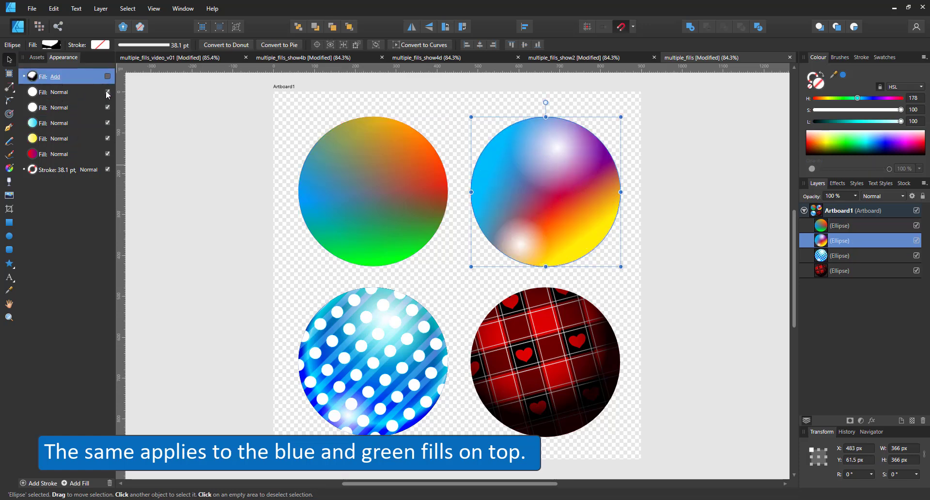
click(107, 92)
click(107, 107)
click(107, 124)
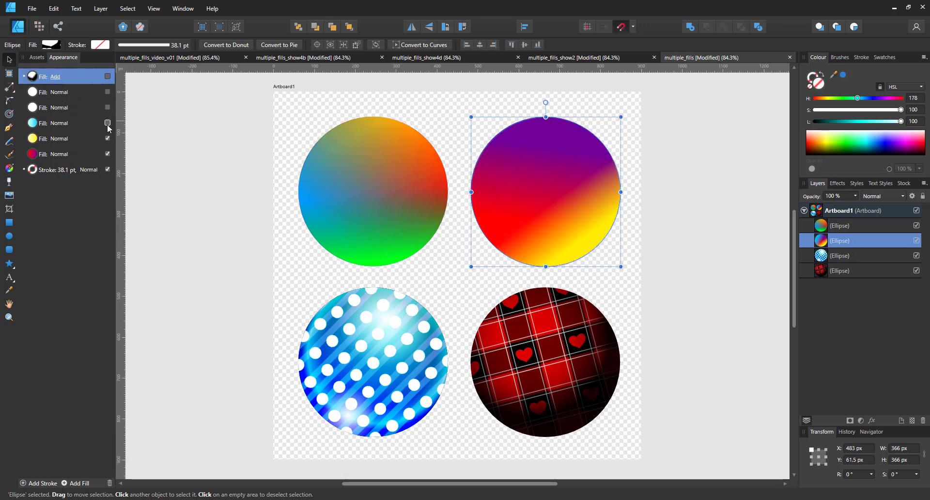
click(107, 139)
click(107, 139)
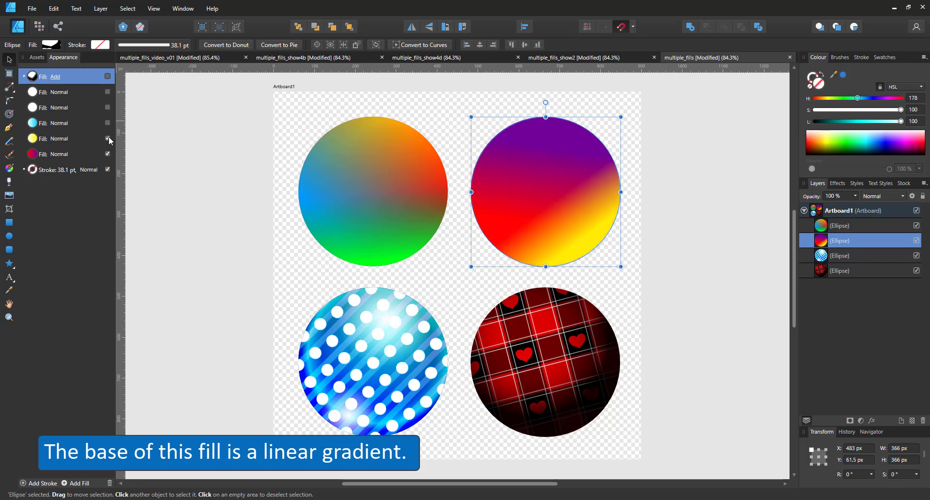
Show the cyan gradient and both white radial highlight fills on the selected circle
click(107, 123)
click(107, 108)
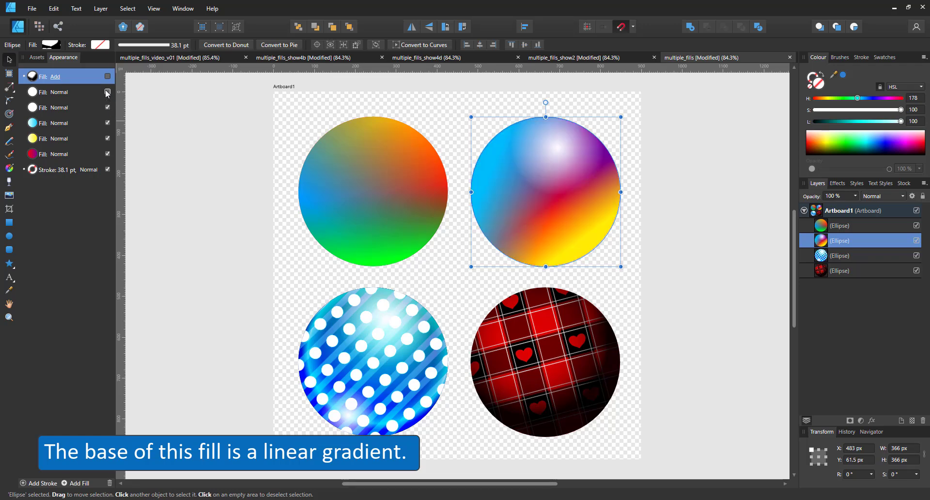
click(108, 92)
Set the blend mode of both white radial highlight fills to Overlay
click(59, 92)
click(60, 92)
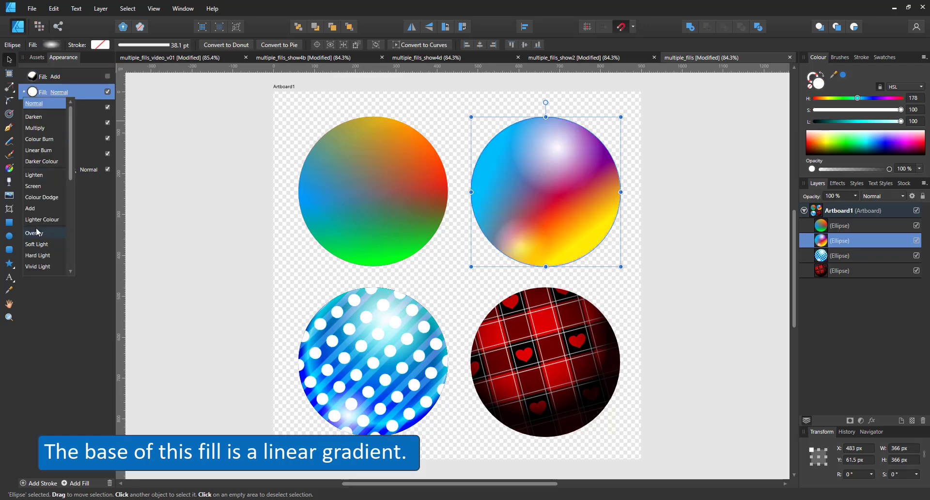
click(39, 235)
click(60, 108)
click(59, 108)
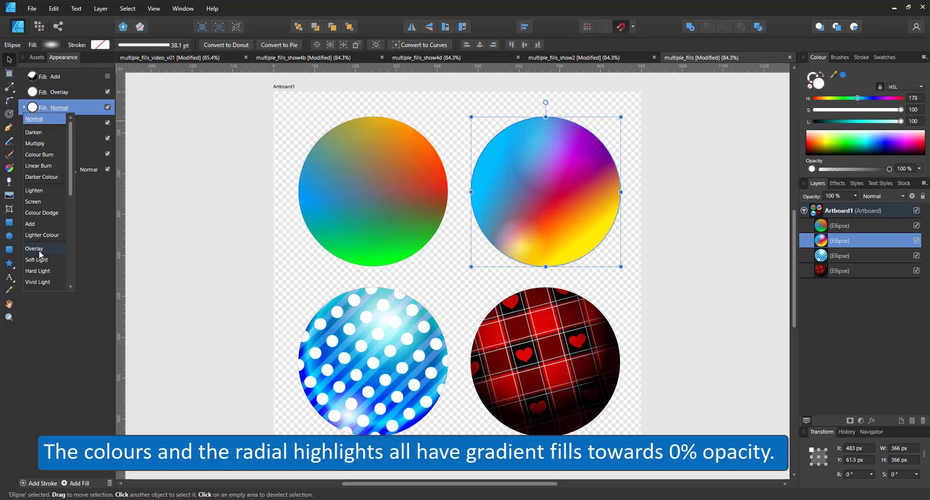
click(39, 249)
Show the heart bitmap fill and replace its image with pattern1_alpha using the Fill tool
click(108, 76)
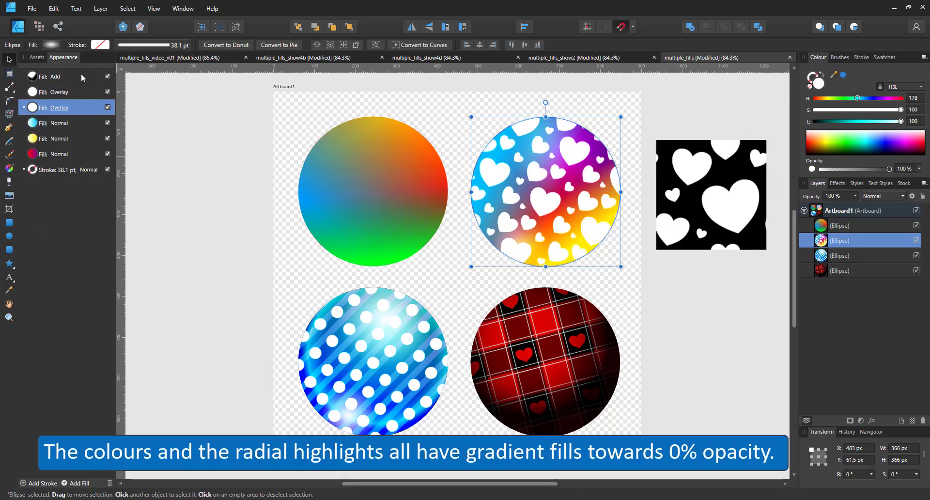
click(53, 78)
click(9, 168)
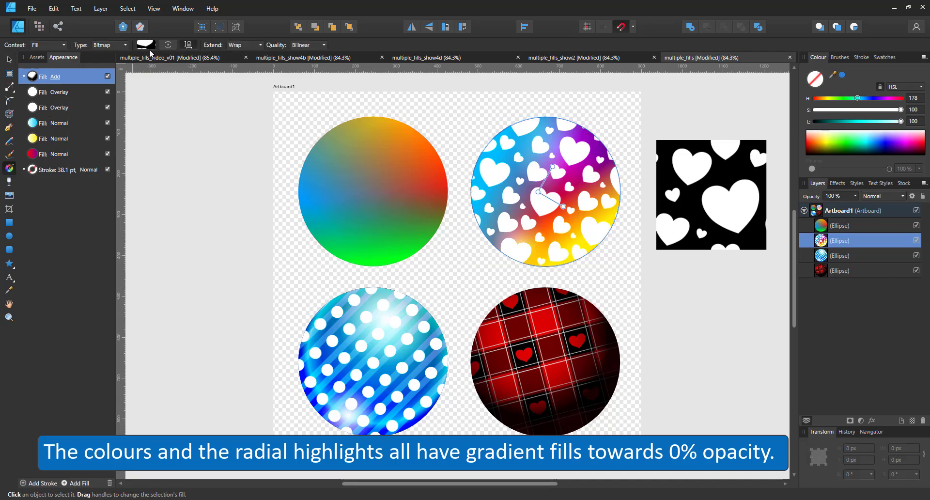
click(147, 46)
click(111, 44)
click(97, 125)
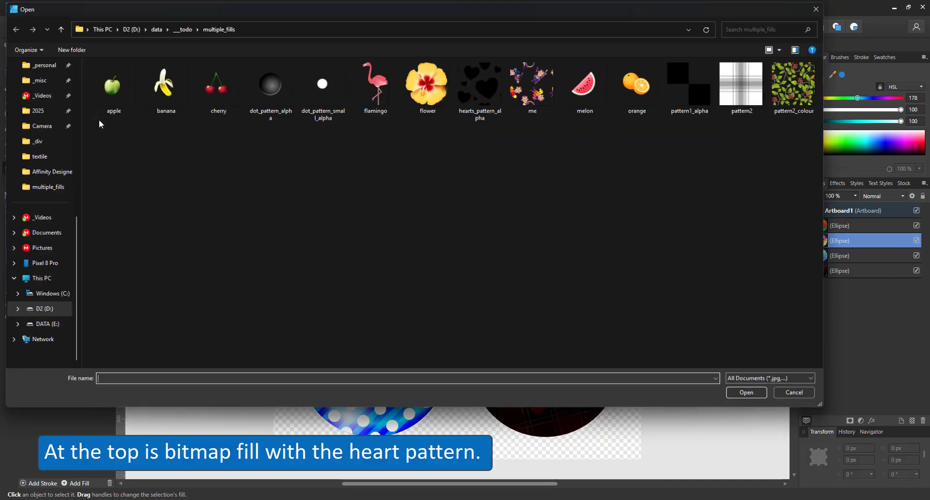
key(Escape)
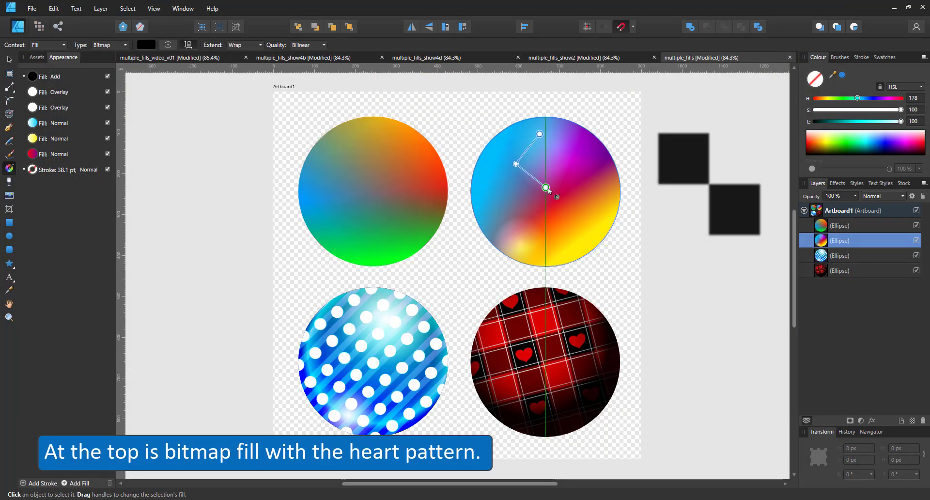
Set the checker bitmap fill's blend mode to Overlay, then shrink and tilt its pattern
click(59, 78)
click(46, 114)
drag(522, 183, 540, 192)
Set the checker fill's blend mode to Erase and straighten its pattern to align with the artboard
click(59, 77)
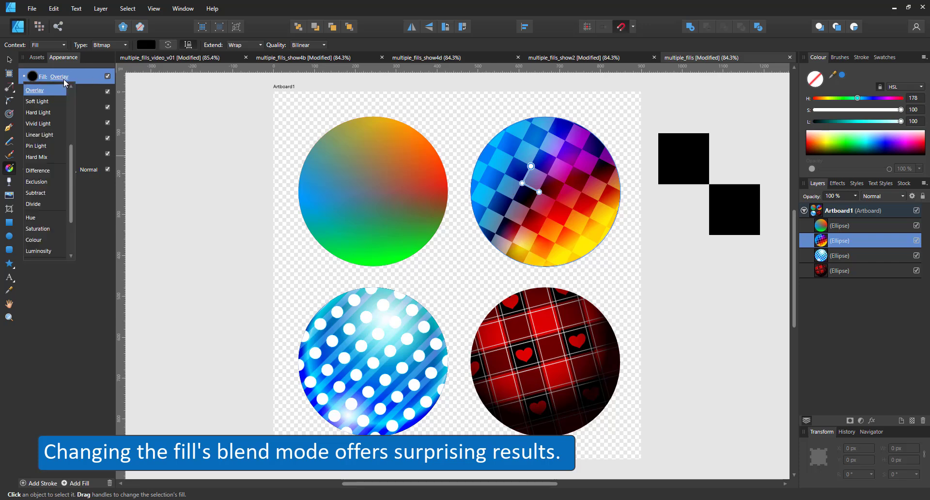
scroll(46, 204, down, 5)
click(44, 255)
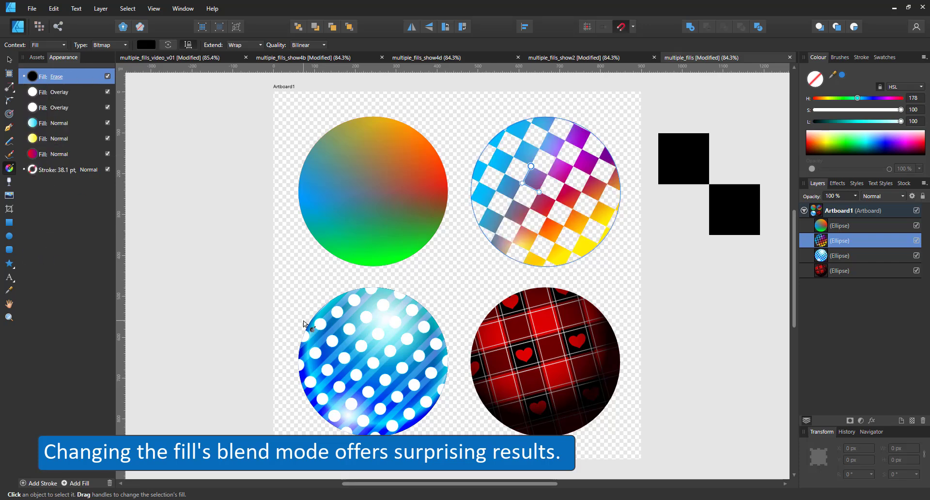
drag(530, 192, 542, 192)
Select the blue dotted circle and hide every fill above its base linear gradient
click(376, 334)
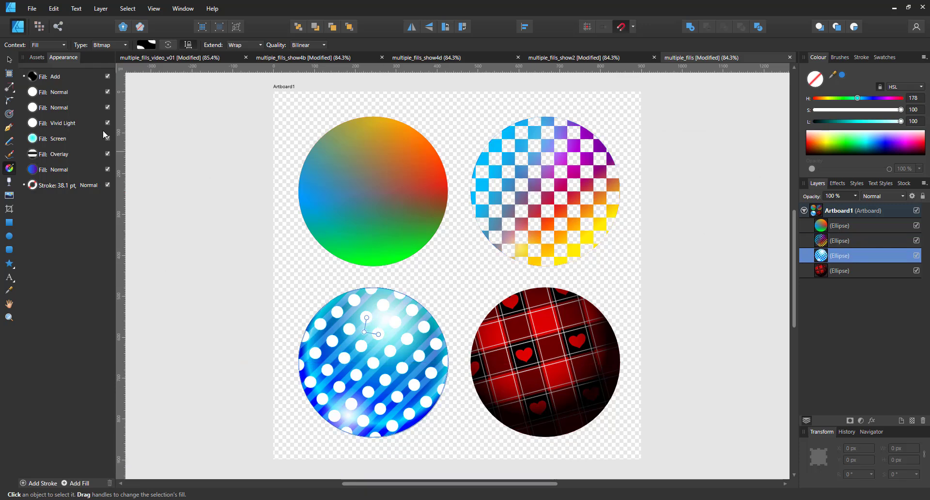
click(107, 92)
click(107, 107)
click(108, 122)
click(108, 138)
click(107, 155)
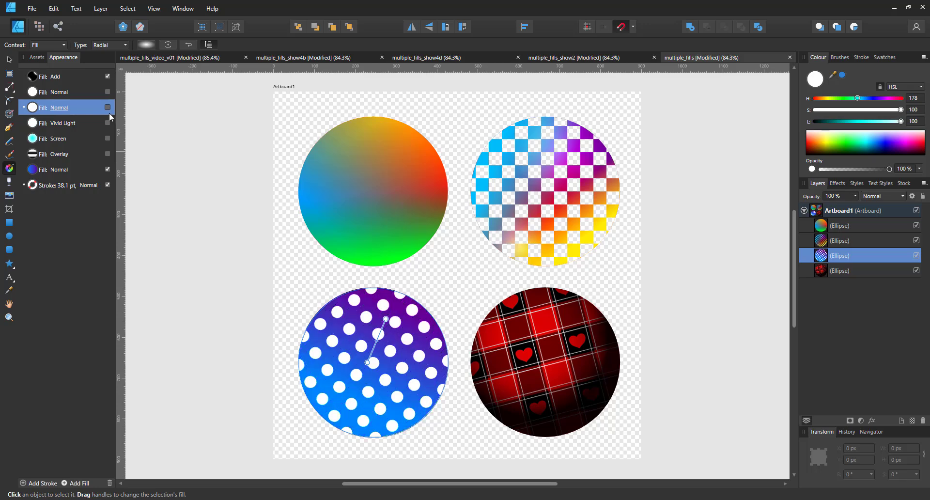
click(107, 76)
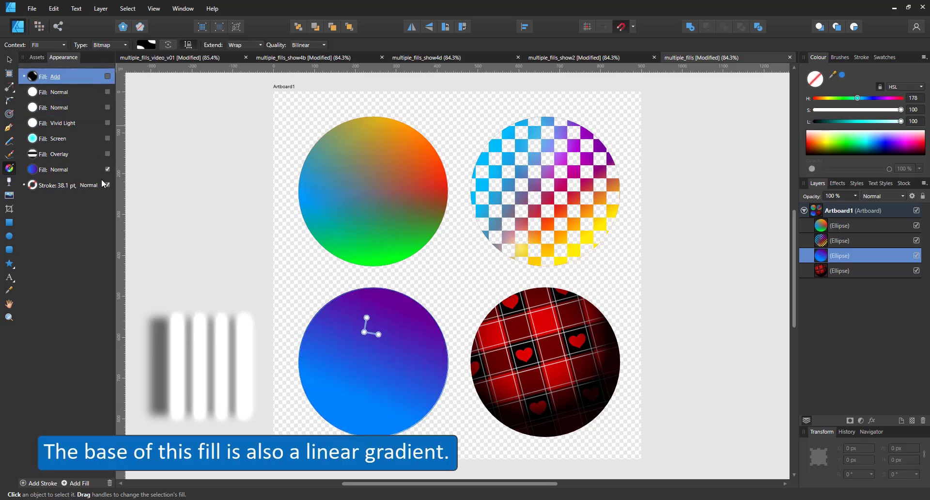
Show the Overlay stripe bitmap, enlarge and rotate the hidden dot pattern, and move the stripes to a steeper angle
click(108, 154)
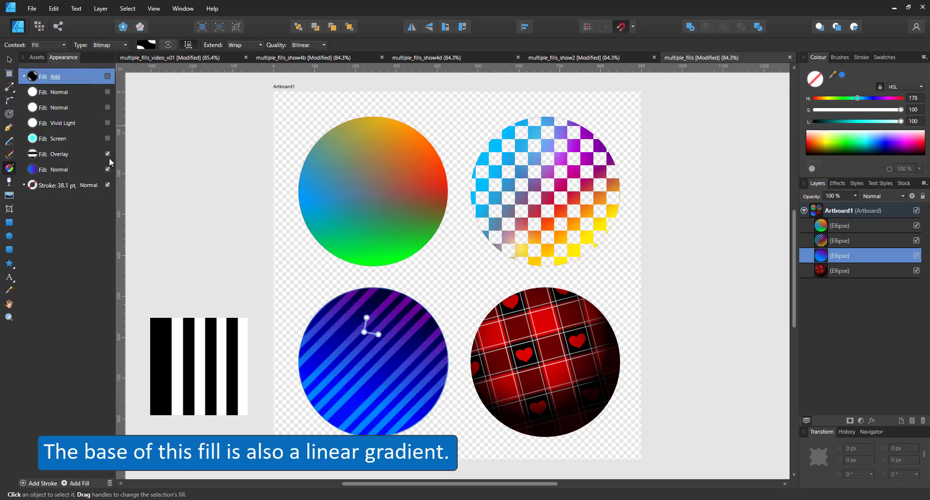
drag(378, 335, 365, 376)
click(79, 153)
drag(398, 351, 343, 304)
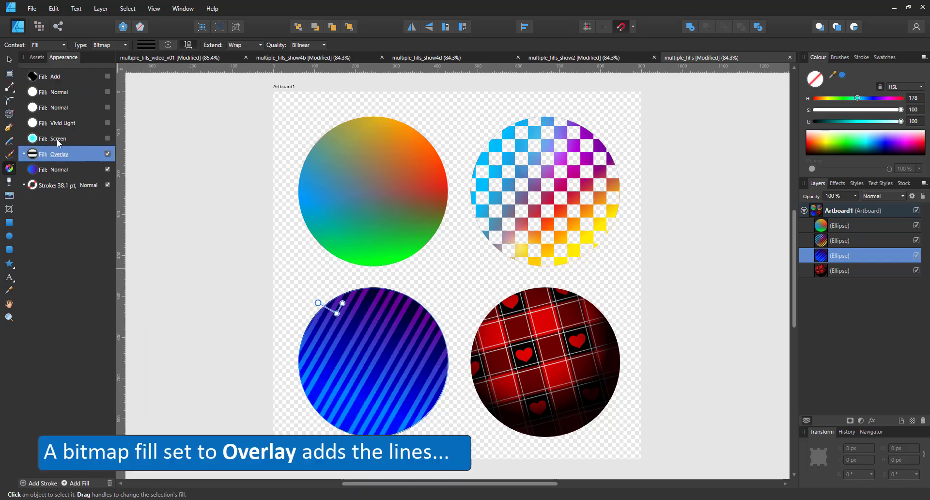
Show the Screen and Vivid Light radial fills and set the Vivid Light gradient's near-edge stop to 42% opacity
click(107, 138)
click(108, 123)
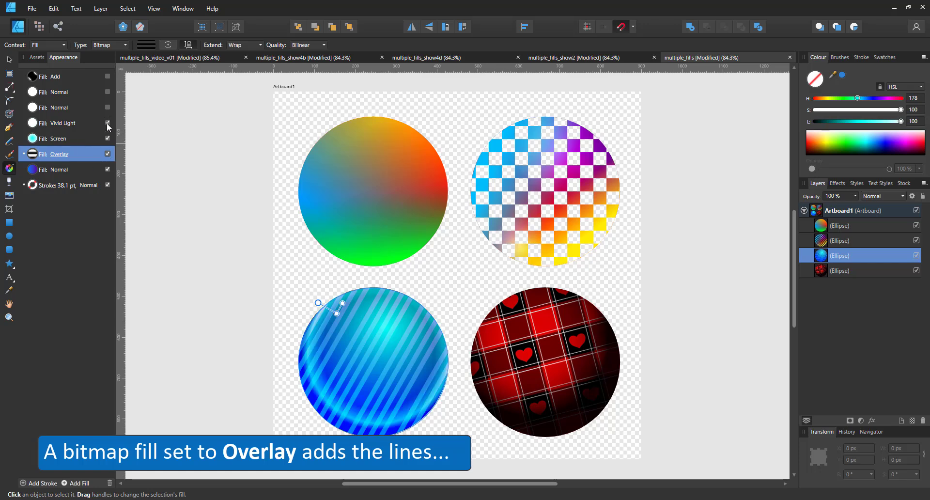
click(48, 127)
click(361, 422)
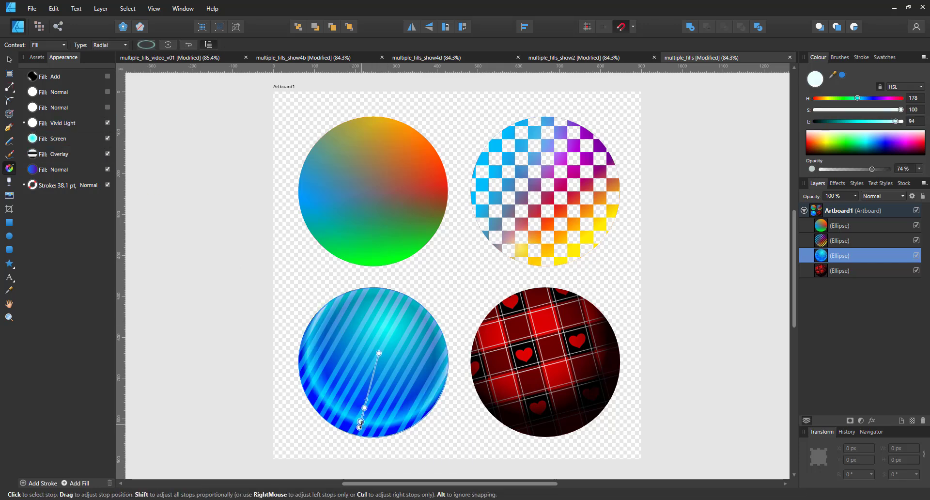
click(851, 169)
mouse_move(853, 186)
mouse_down()
mouse_move(841, 190)
mouse_move(851, 191)
mouse_up()
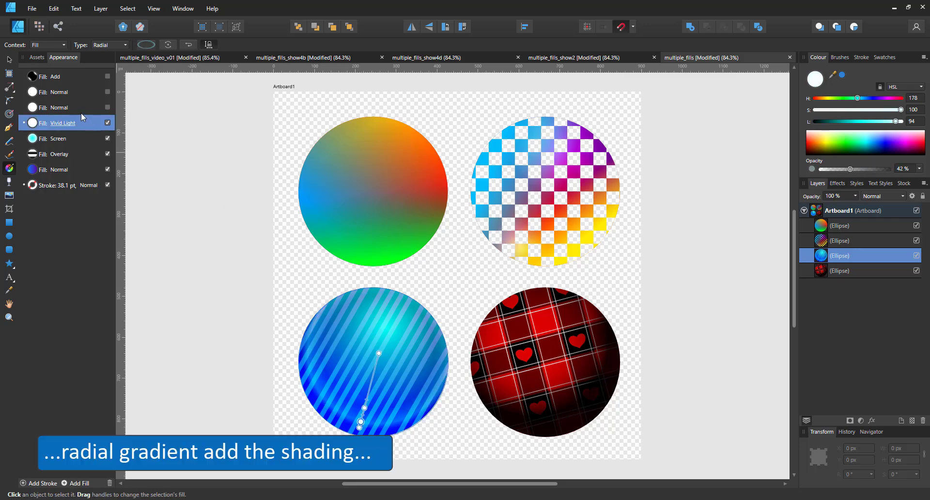
Show both white radial highlights and the dot bitmap fill on the blue circle
click(108, 107)
click(107, 92)
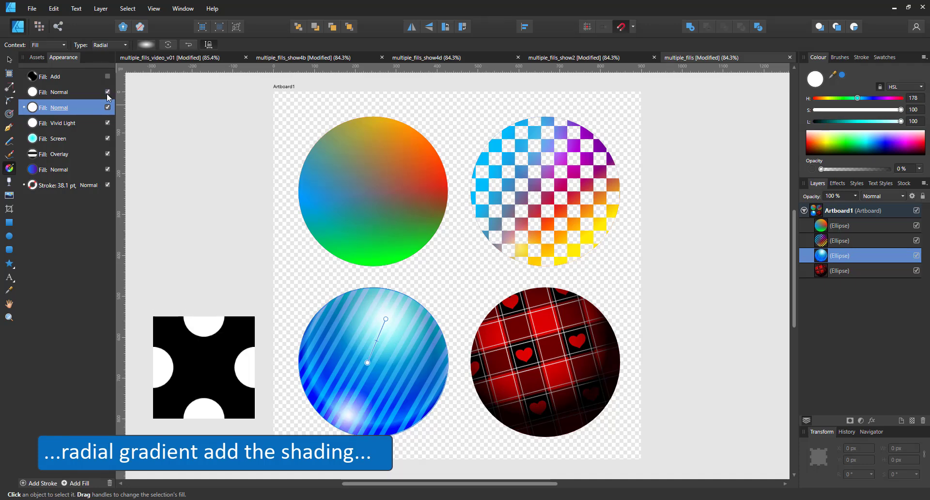
click(107, 76)
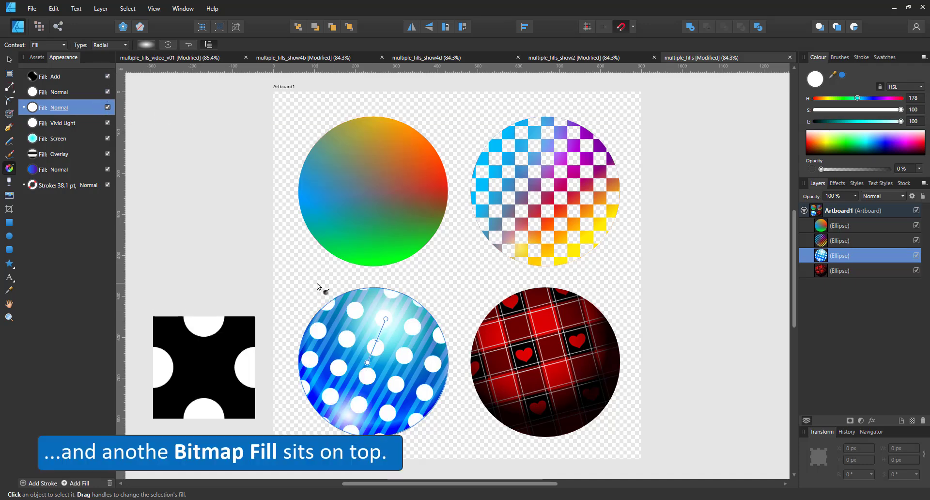
Set the dot bitmap fill's blend mode to Soft Light and shrink its pattern to small, dense dots
click(82, 83)
click(55, 76)
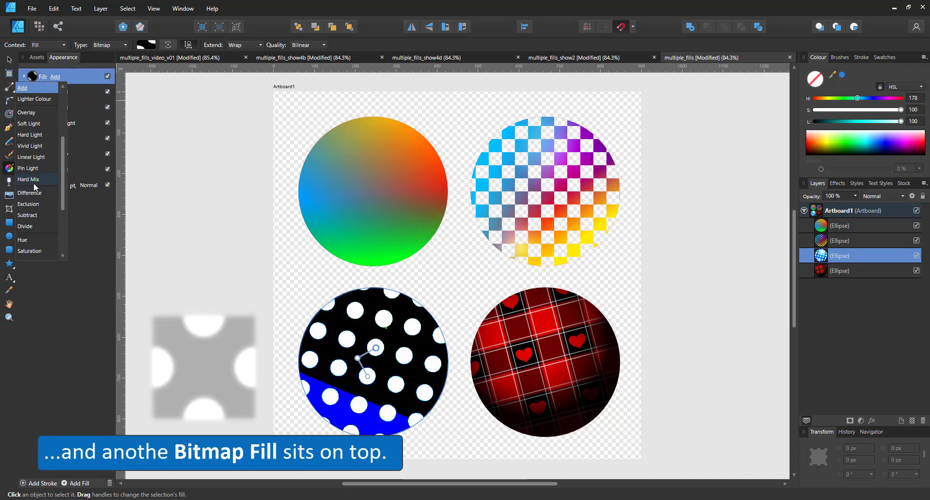
click(29, 124)
drag(358, 358, 399, 364)
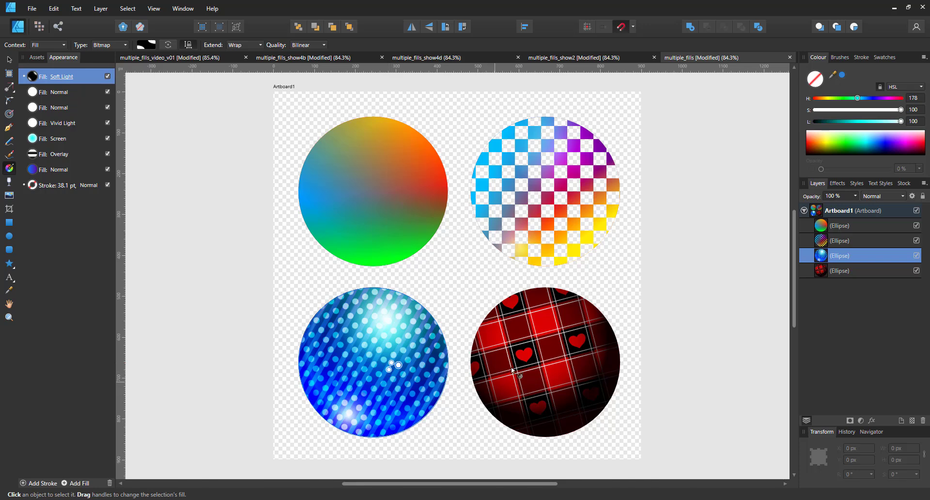
Select the red tartan circle, hide its Multiply radial fill, and reposition and rotate the tartan bitmap fill
click(515, 365)
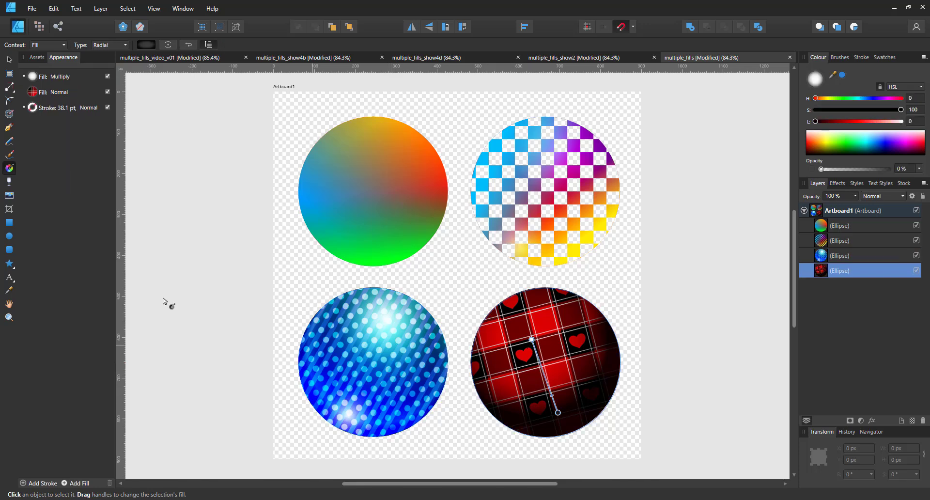
click(108, 76)
drag(560, 352, 546, 370)
click(94, 94)
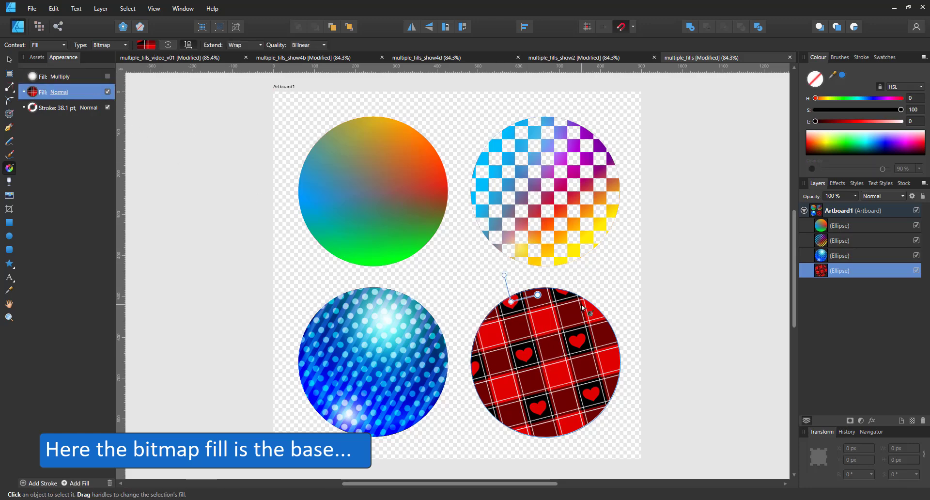
drag(512, 301, 562, 349)
Show the Multiply radial fill, extend its gradient, and add a black stop at 100% opacity near the outer end
click(104, 77)
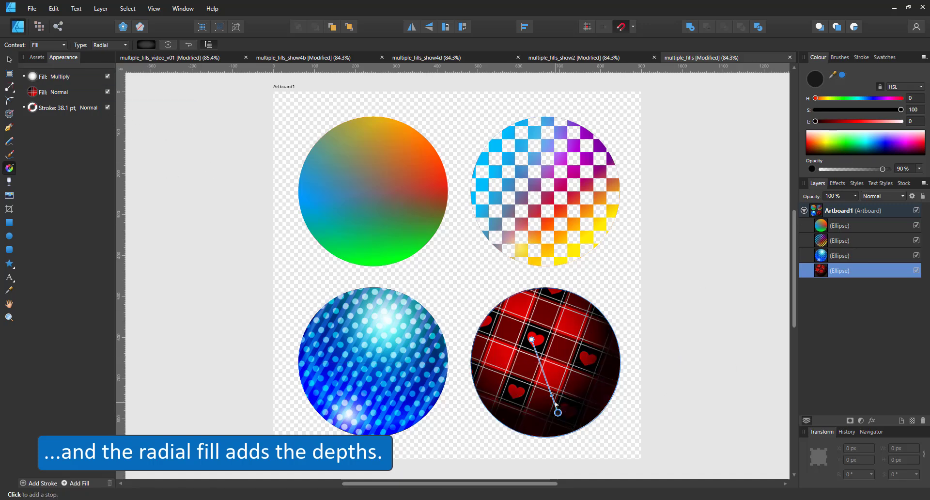
drag(830, 170, 862, 169)
drag(561, 417, 565, 423)
click(562, 417)
drag(873, 169, 891, 169)
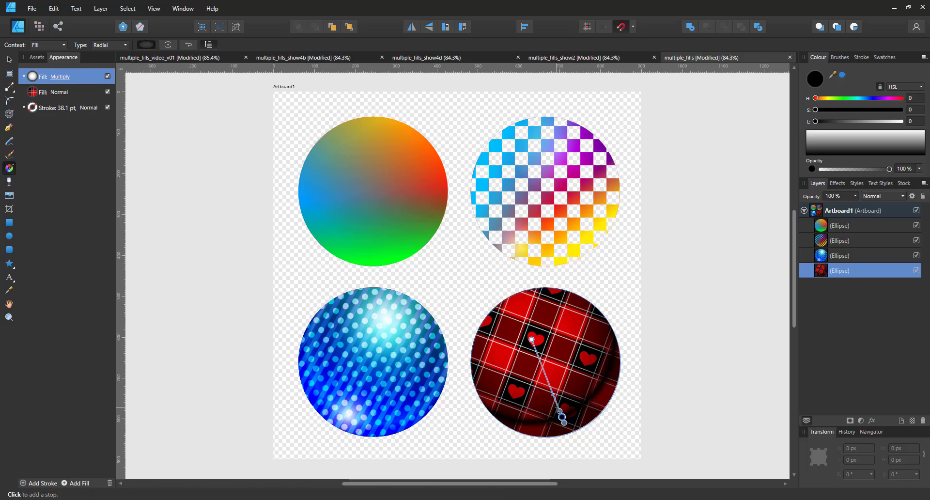
Add another stop further inward on the radial gradient, move the black stop to 95%, and adjust the gradient's end handle
click(556, 402)
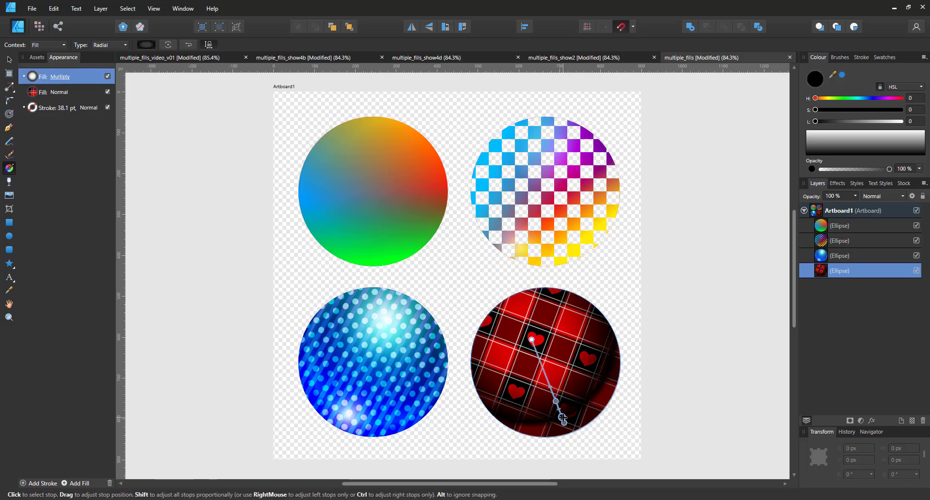
click(147, 45)
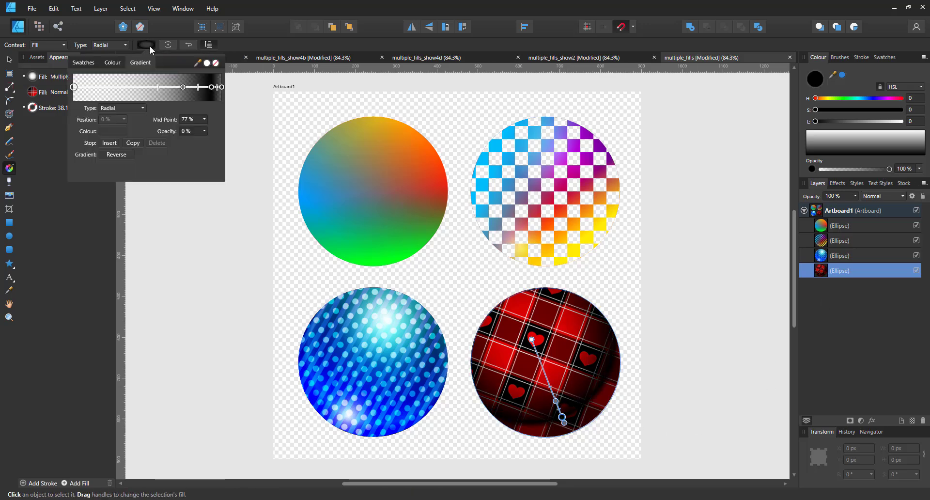
click(211, 89)
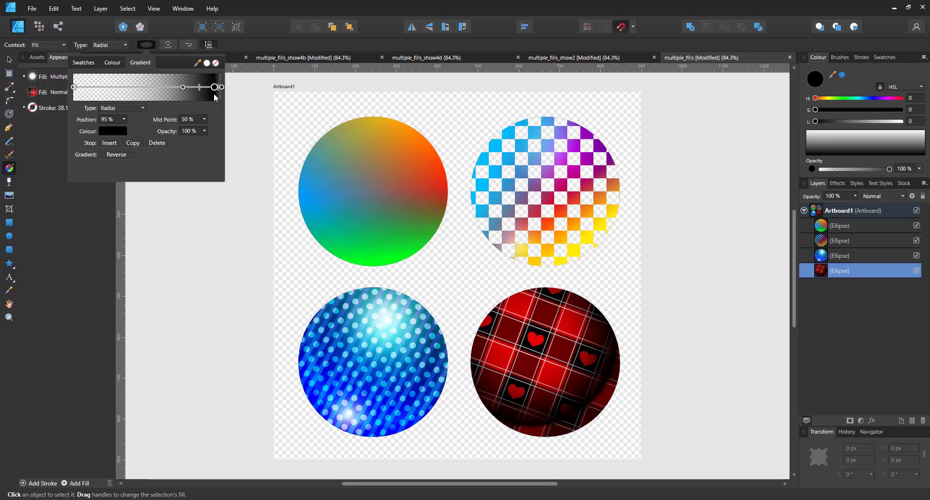
mouse_move(565, 423)
mouse_down()
mouse_move(569, 434)
mouse_move(564, 421)
mouse_up()
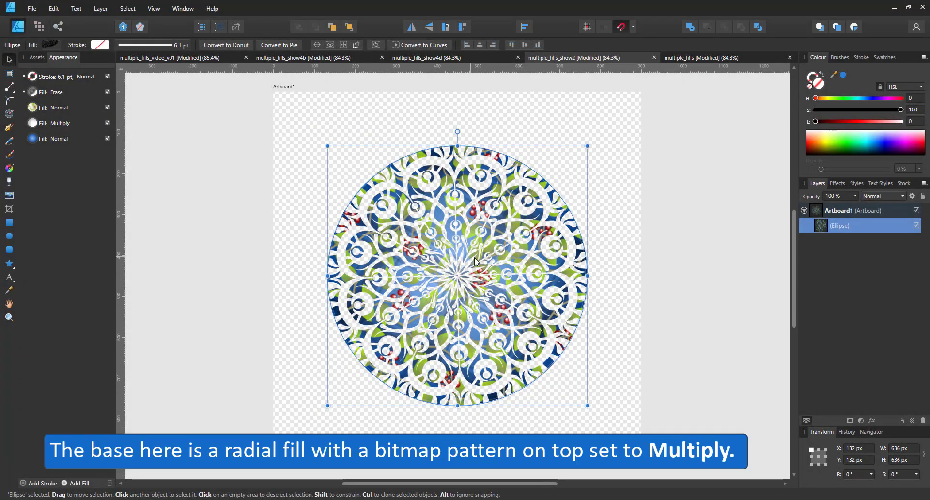
Hide the circle's Erase, berry bitmap and Multiply fills one by one, and show them again to compare the stacked fills
click(108, 91)
click(108, 107)
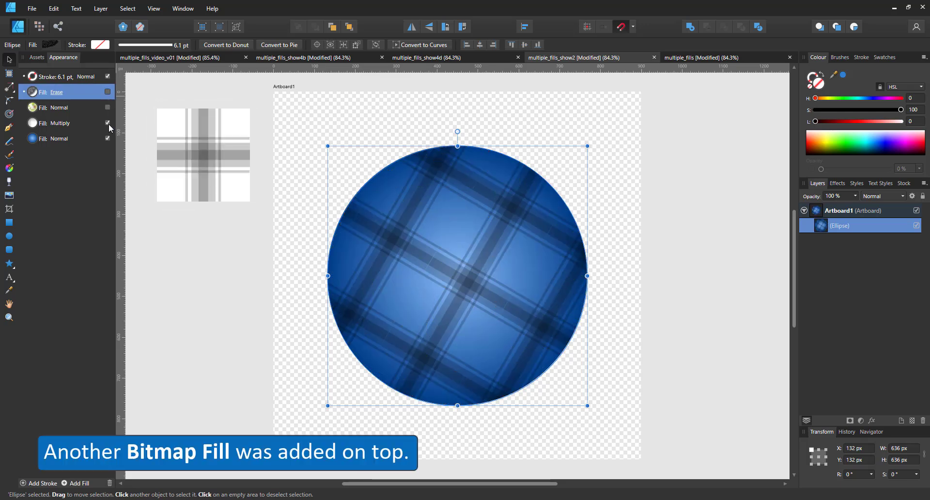
click(108, 123)
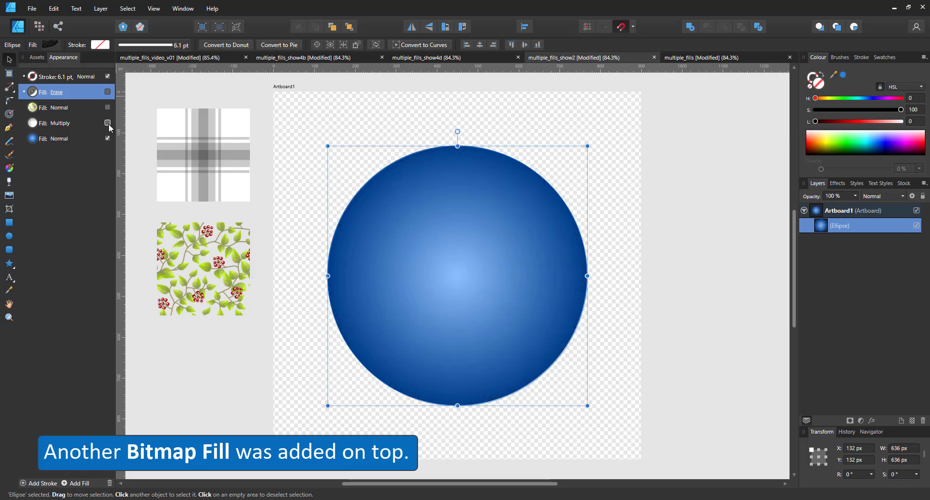
click(107, 123)
click(110, 113)
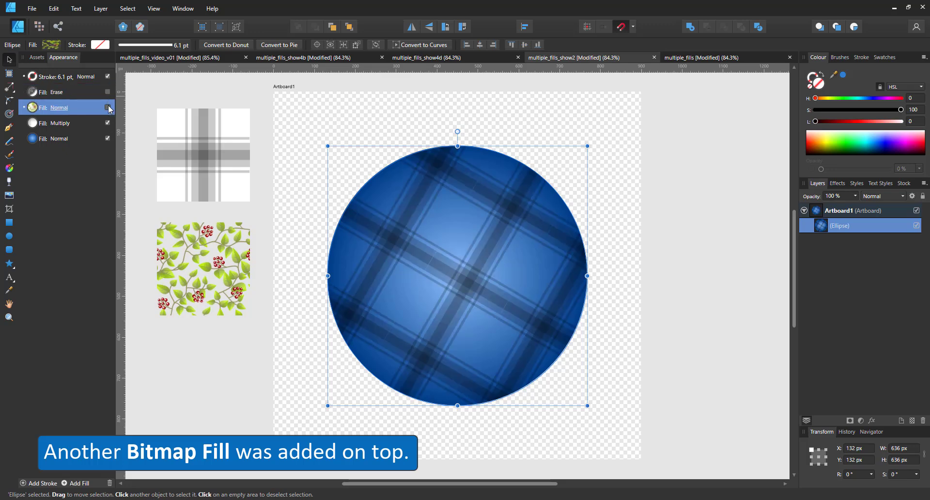
click(107, 107)
click(108, 92)
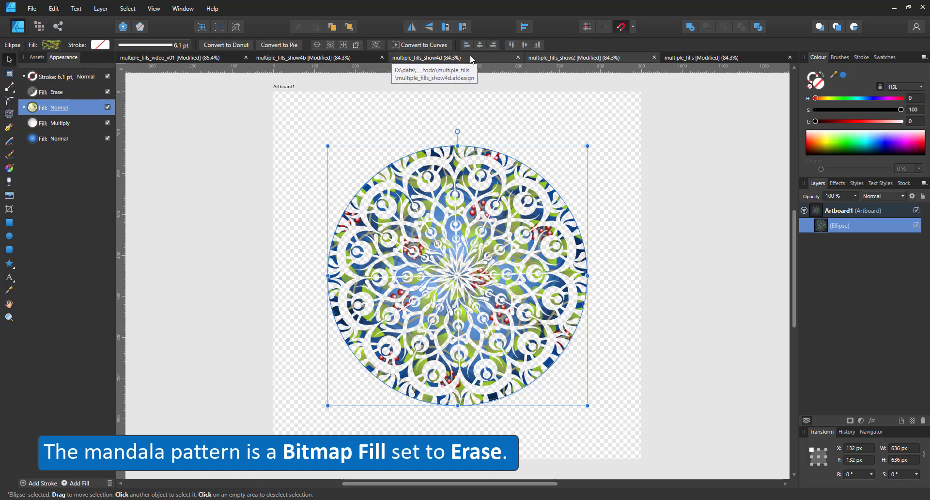
Switch to the multiple_fills_show4b document, select the rounded rectangle, and hide its stroke and top cartoon bitmap fill
click(328, 60)
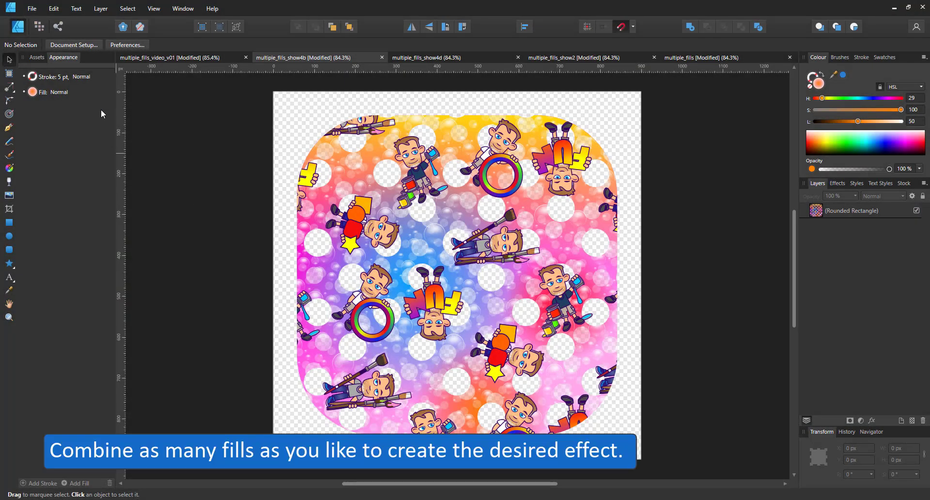
click(407, 178)
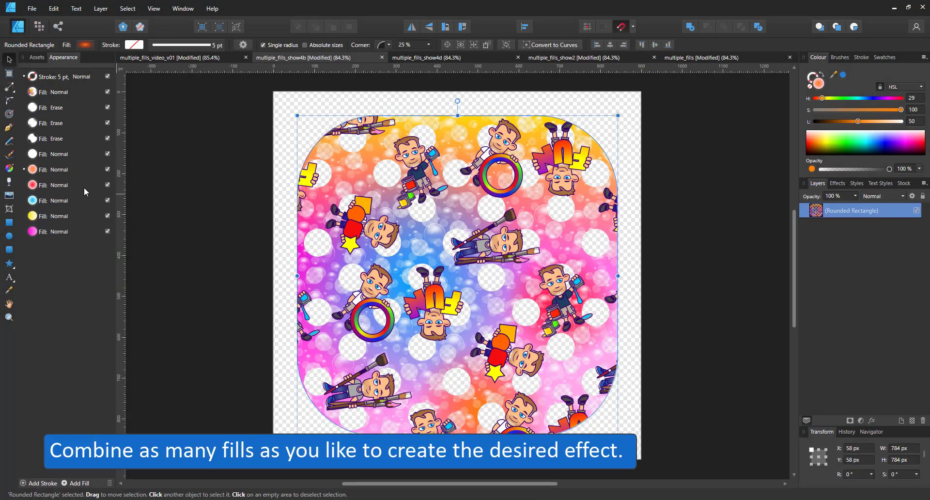
click(108, 91)
click(108, 76)
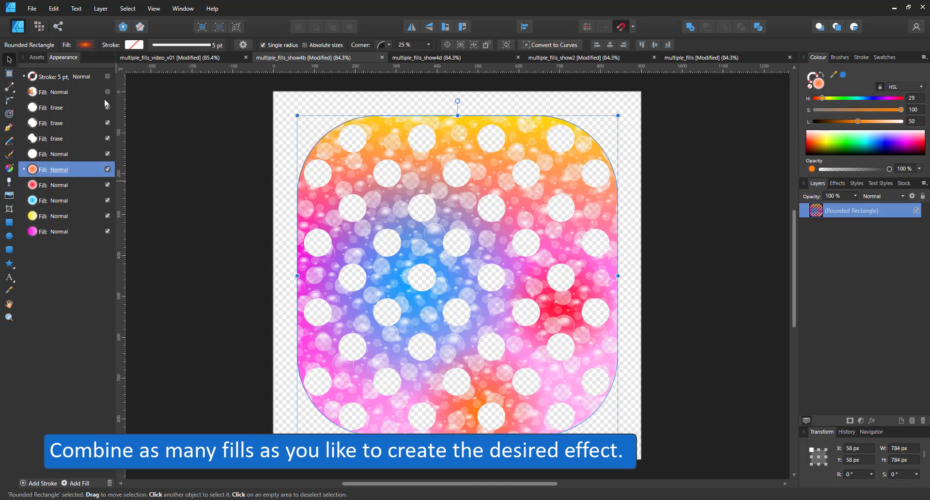
click(108, 91)
click(107, 91)
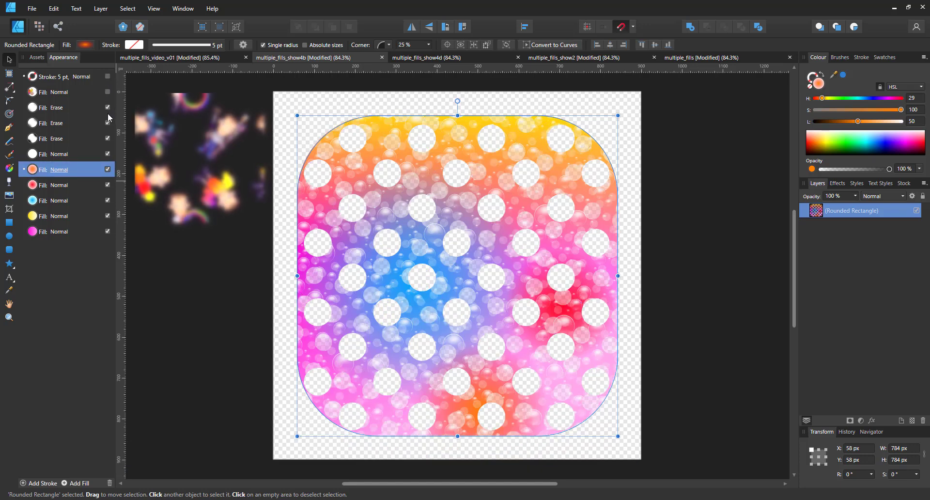
Hide the three Erase fills, the bubble fill, and the orange, red, cyan and yellow gradient fills of the rounded rectangle
click(108, 108)
click(107, 123)
click(105, 142)
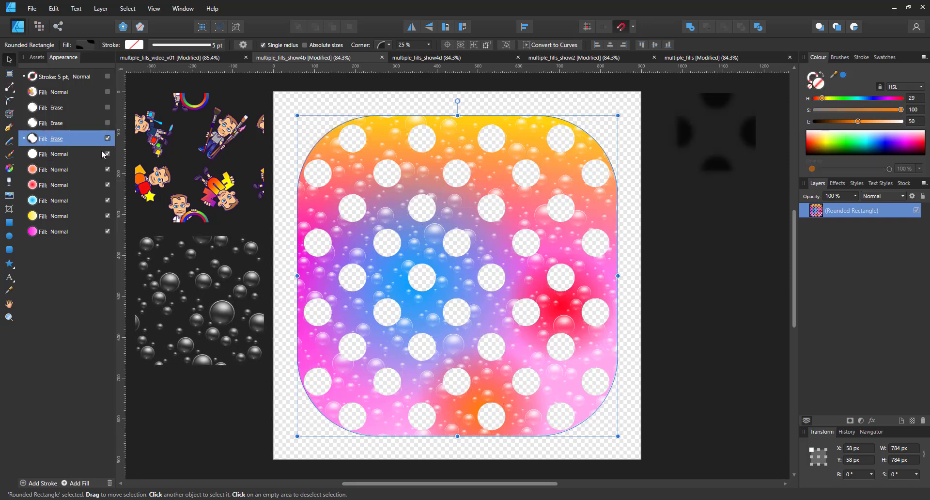
click(108, 138)
click(107, 154)
click(108, 169)
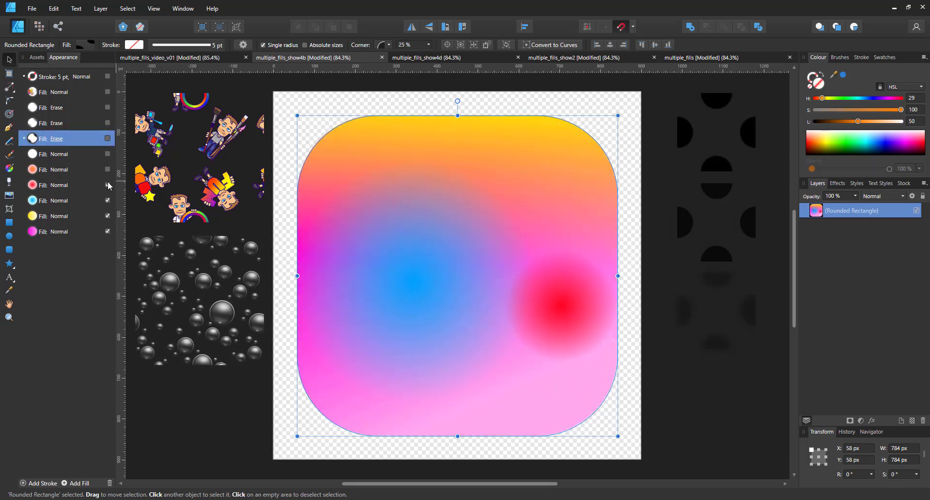
click(107, 184)
click(108, 200)
click(108, 215)
Show the rounded rectangle's gradient, bubble, Erase and cartoon fills again from the yellow gradient upward
click(108, 216)
click(108, 200)
click(108, 185)
click(107, 169)
click(108, 154)
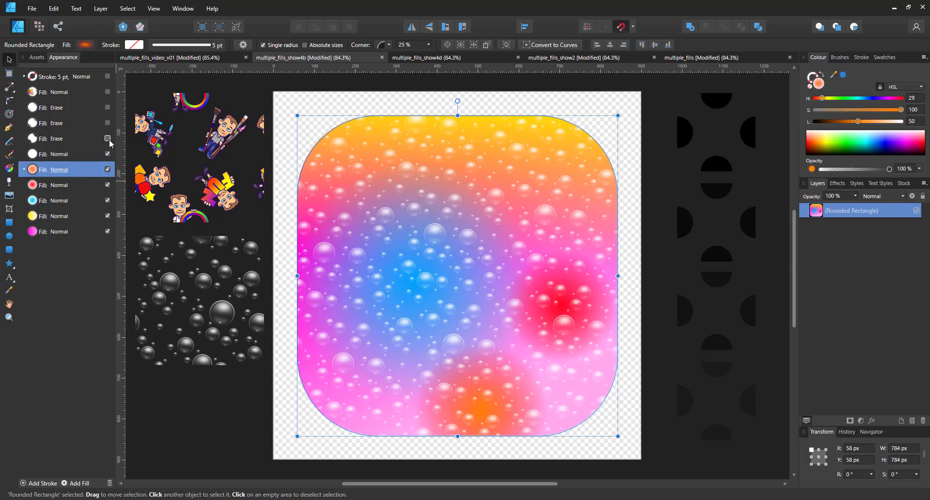
click(107, 139)
click(107, 122)
click(110, 113)
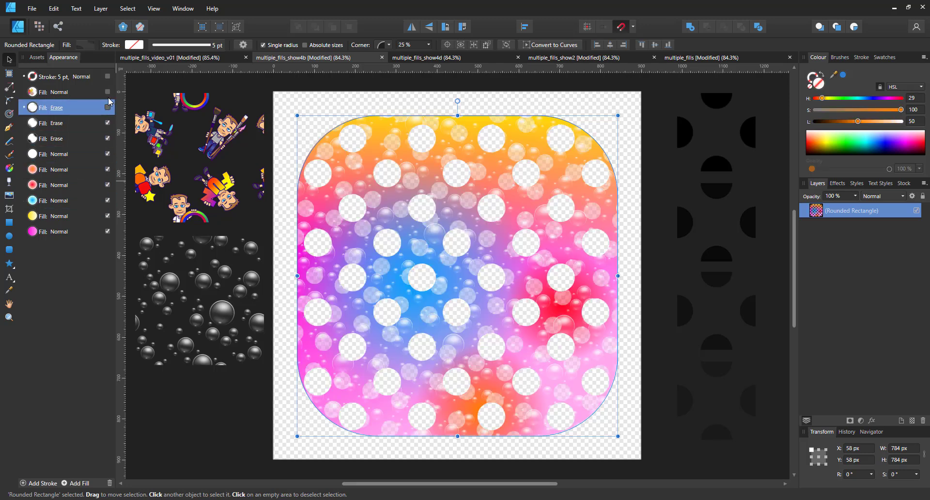
click(109, 108)
With the Fill Tool, adjust the handles of the uppermost Erase bitmap fill and of the cartoon bitmap fill
click(10, 169)
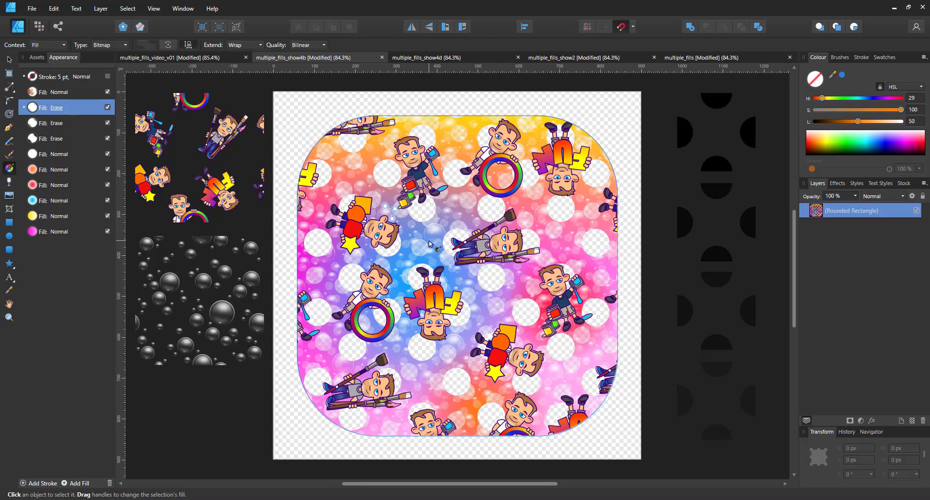
drag(428, 240, 415, 257)
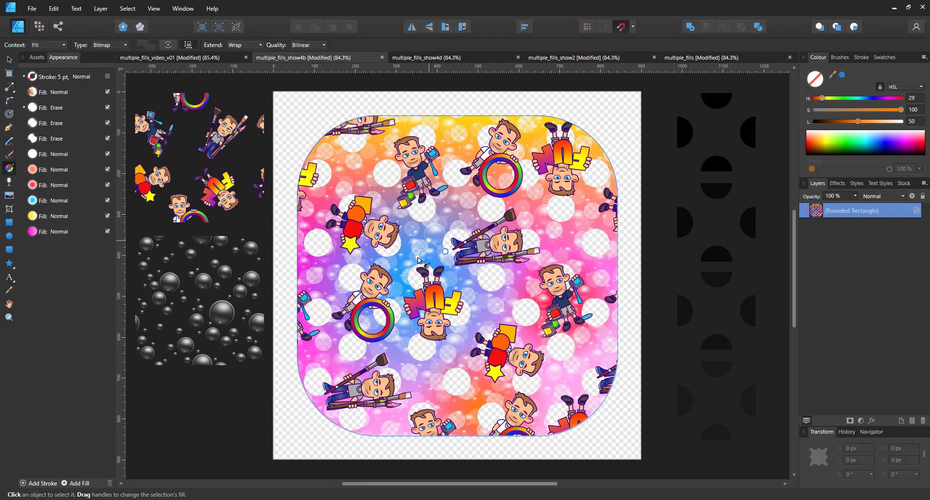
click(58, 94)
drag(457, 226, 476, 171)
click(9, 60)
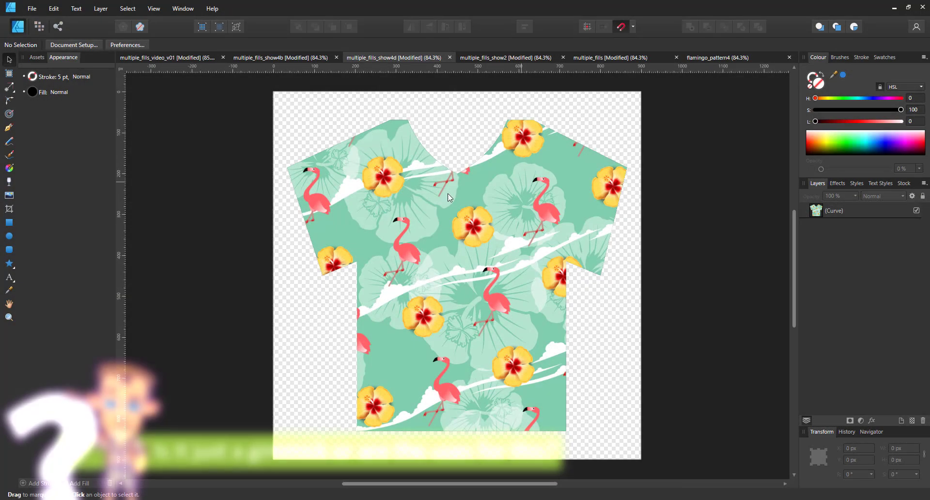
Select the T-shirt curve's yellow flower bitmap fill and rescale and rotate its pattern with the Fill Tool
click(401, 220)
click(50, 110)
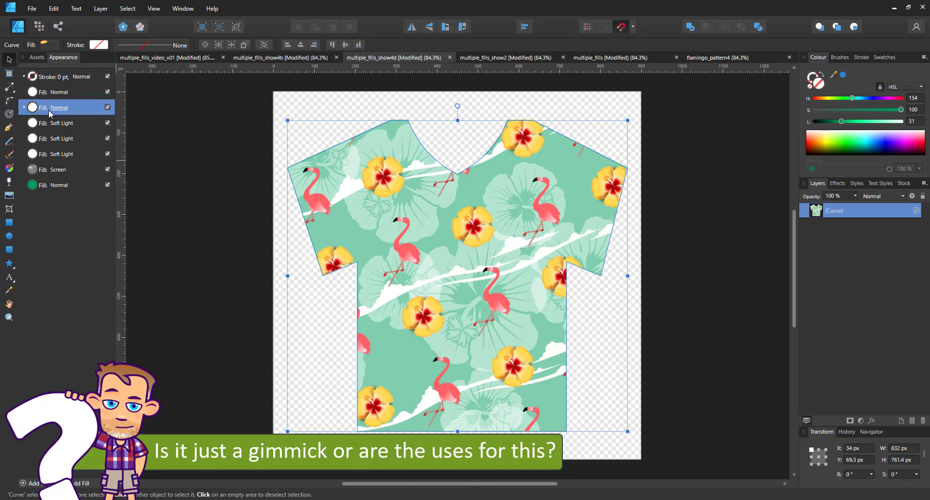
click(11, 169)
drag(473, 295, 435, 299)
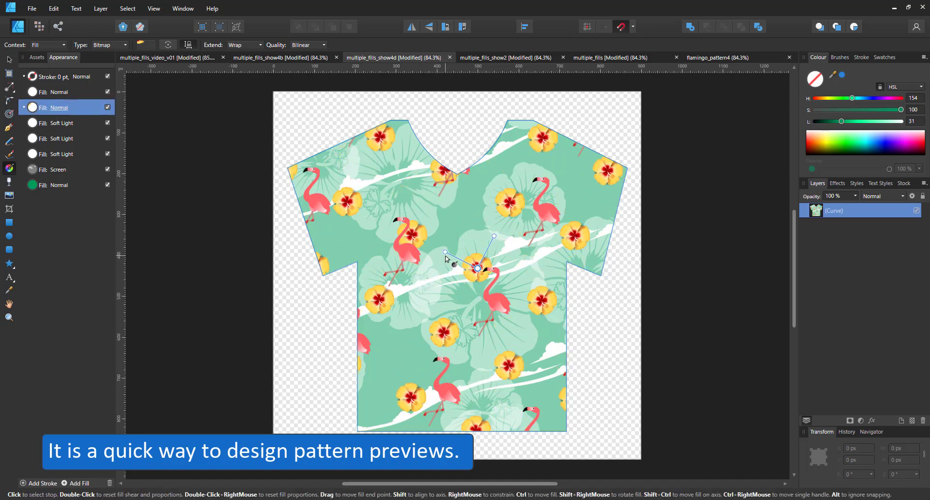
drag(444, 252, 535, 253)
right_click(47, 110)
click(17, 116)
click(76, 123)
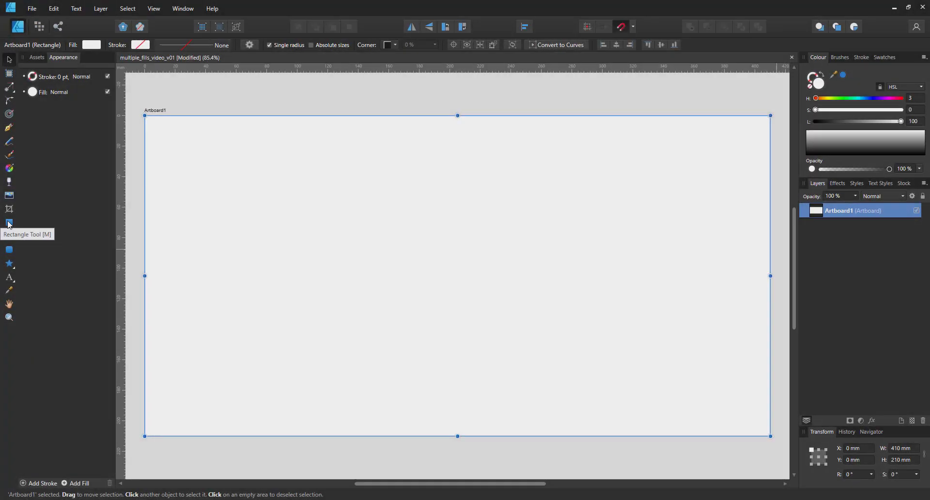
Draw a rectangle about 385.5 x 185.8 mm on the artboard and give it rounded corners of 5%
click(9, 222)
drag(164, 134, 753, 418)
click(358, 45)
click(354, 66)
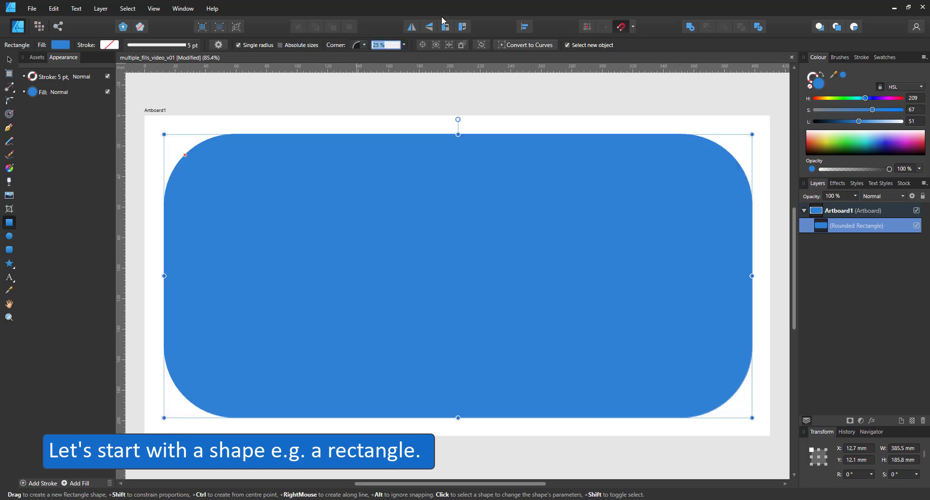
text(5)
key(Return)
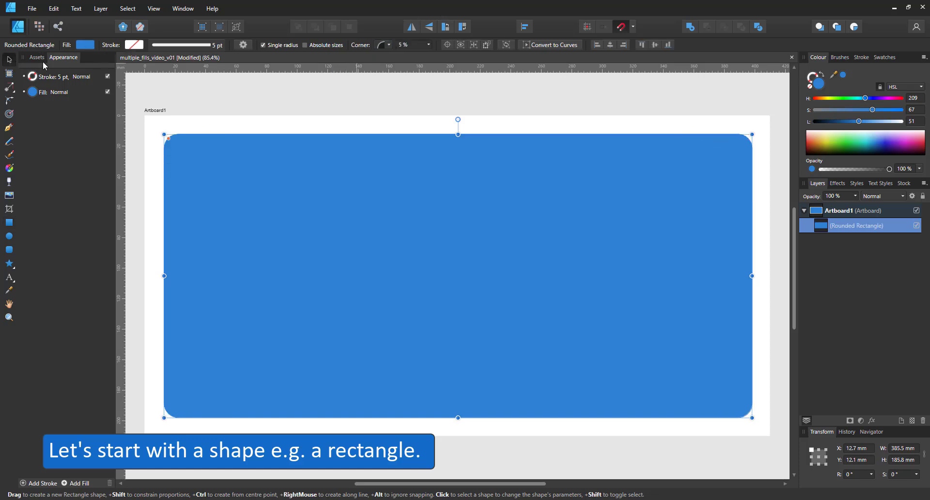
Apply a diagonal linear gradient to the rectangle, with a blue start of hue 199 and a pink end of hue 307
click(9, 168)
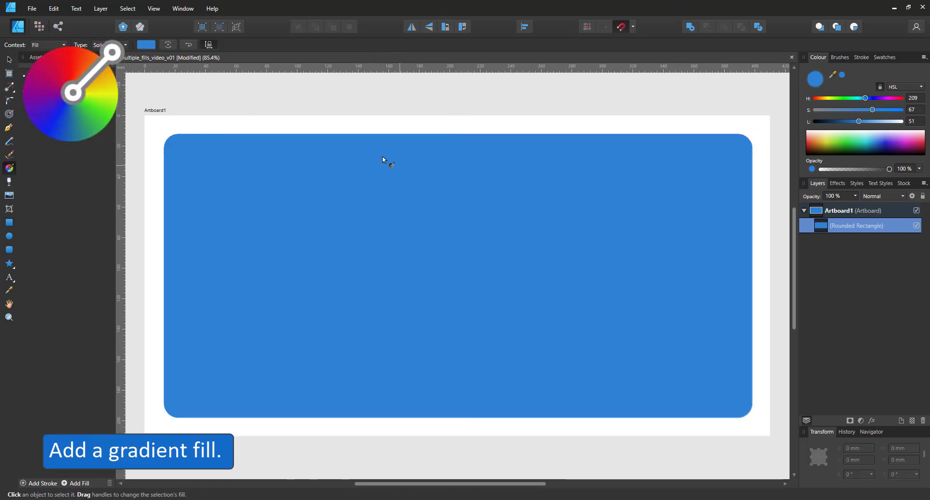
drag(346, 167, 618, 394)
click(889, 99)
click(876, 122)
click(346, 167)
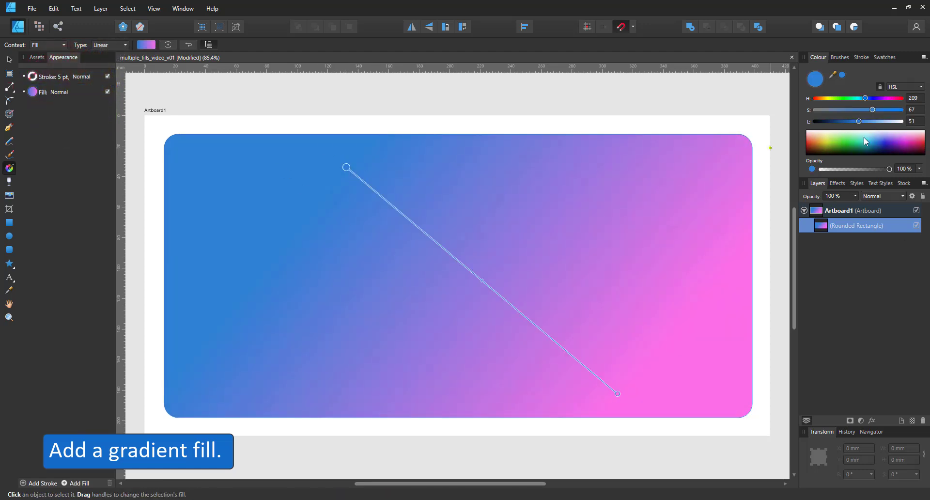
click(863, 98)
drag(618, 393, 606, 408)
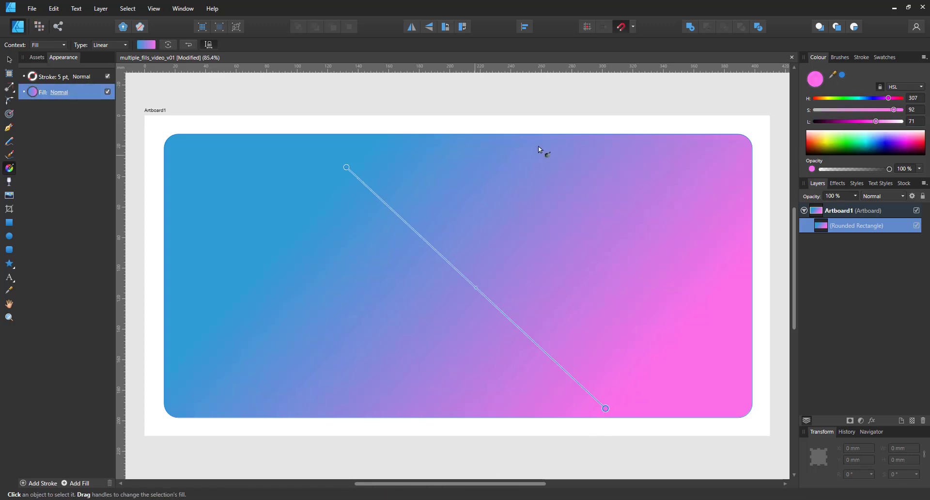
Add a second fill to the rectangle and make it a bitmap fill using the pattern1_alpha image
click(7, 62)
click(77, 484)
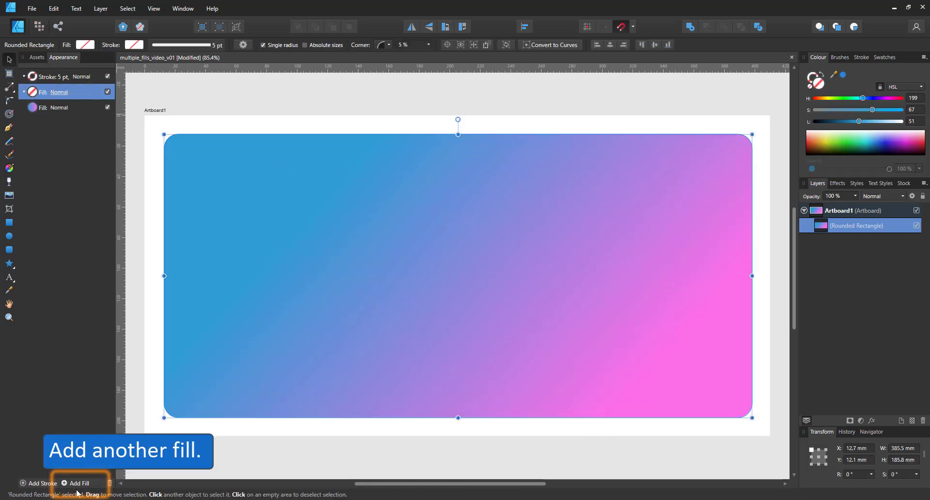
click(9, 169)
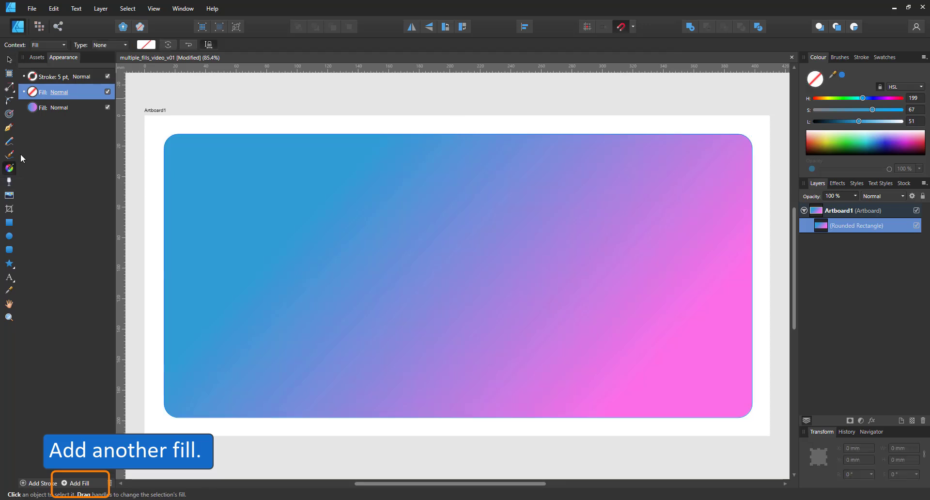
click(109, 47)
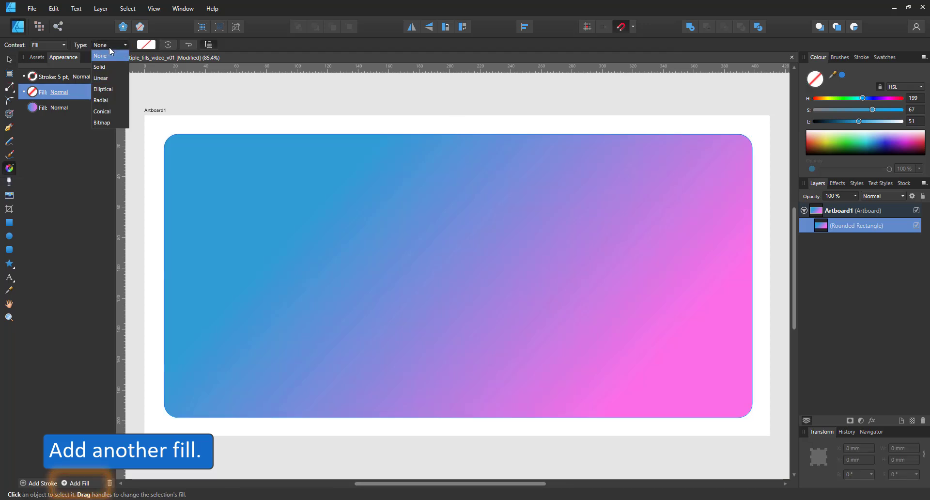
click(108, 124)
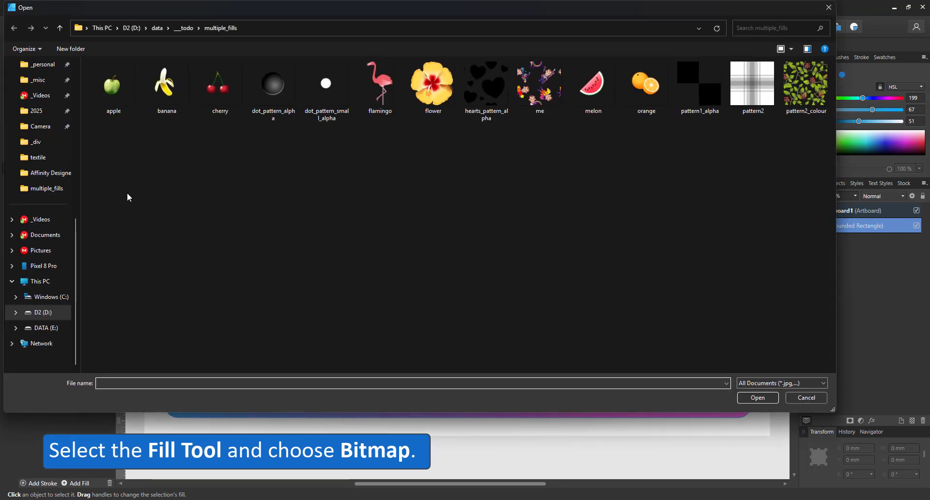
double_click(693, 87)
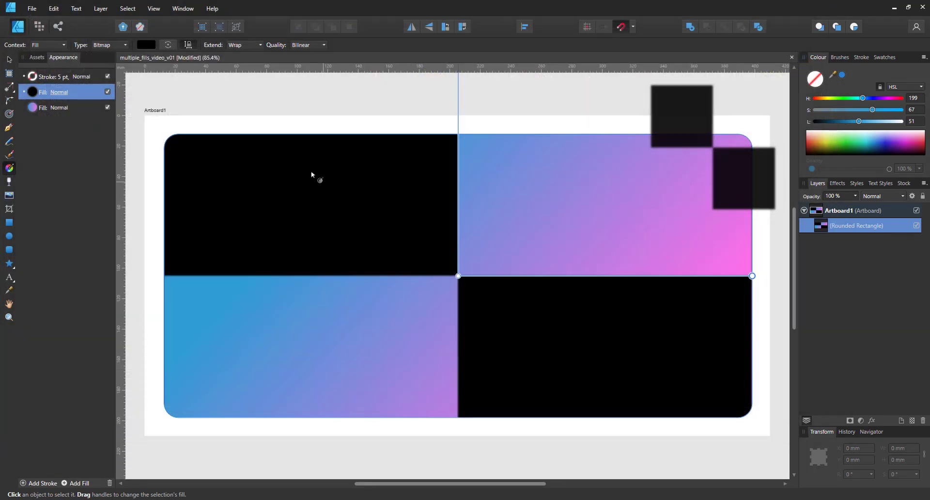
Shrink and rotate the bitmap fill into a small tilted checkerboard and set its blend mode to Soft Light
drag(311, 173, 318, 192)
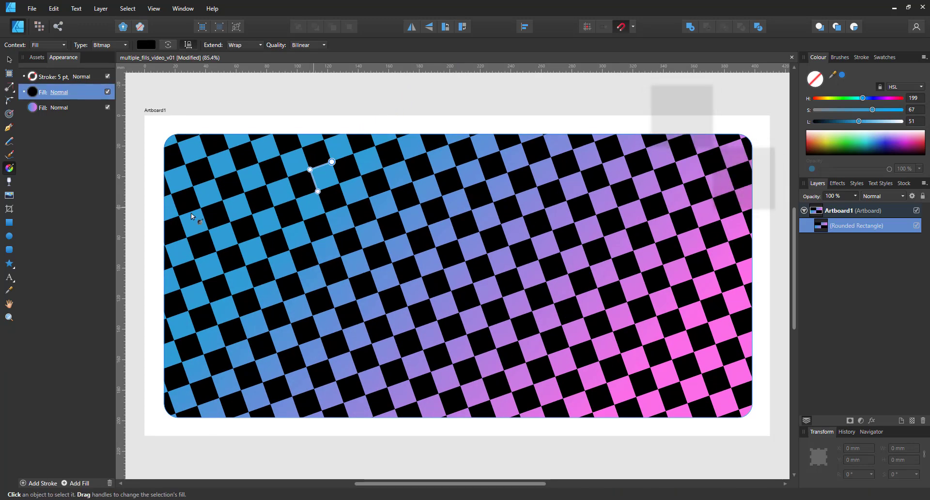
click(60, 93)
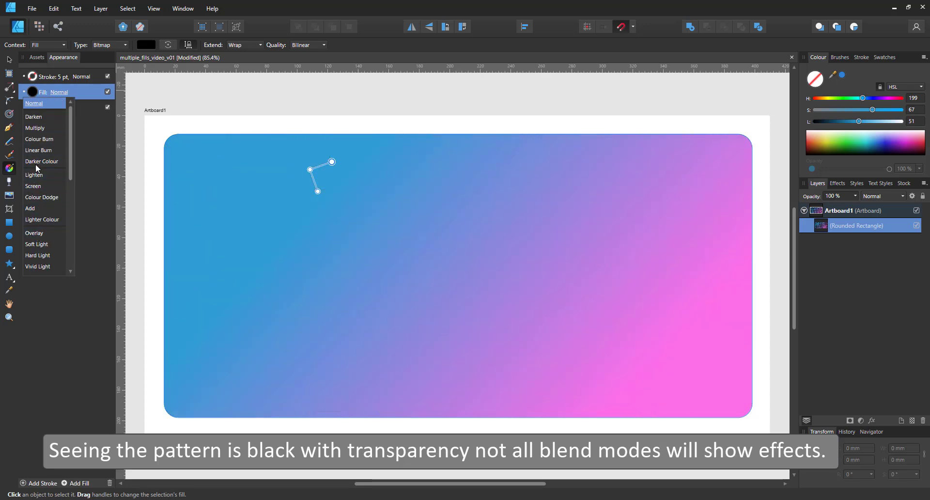
click(36, 244)
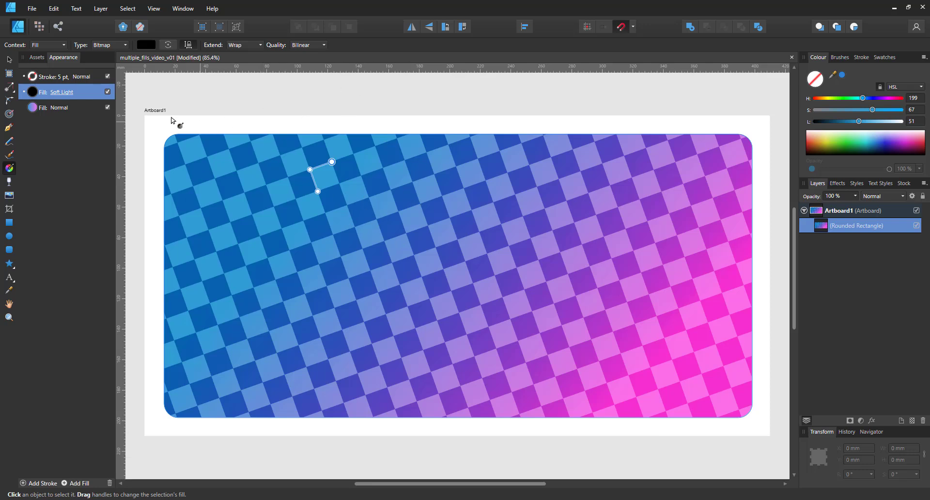
Duplicate the Soft Light bitmap fill and replace the copy's image with the banana picture
right_click(57, 93)
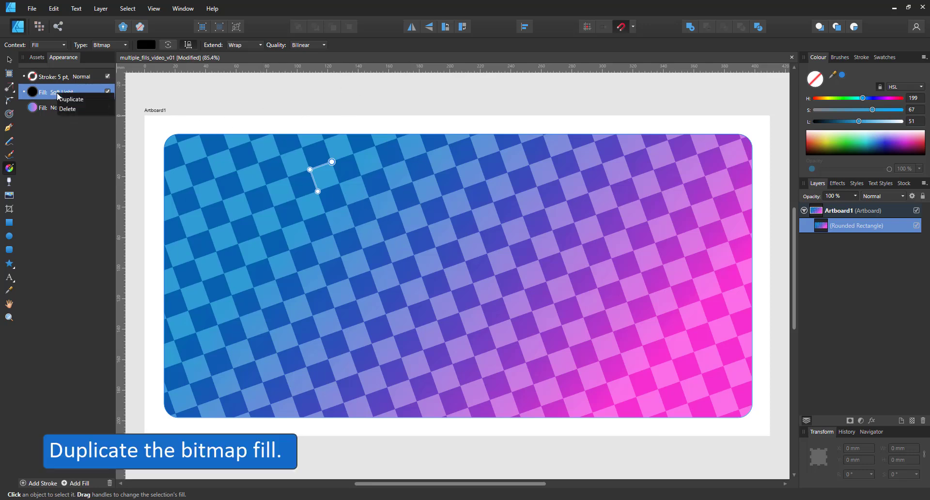
click(65, 102)
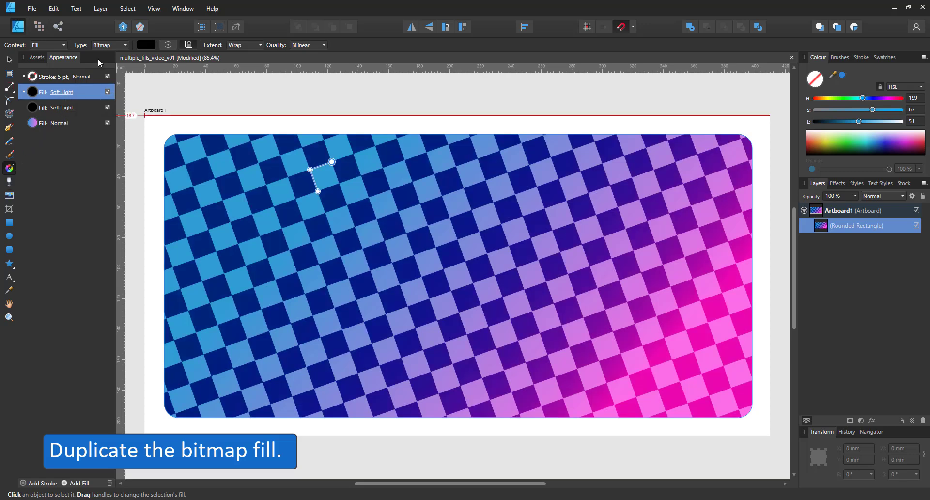
click(107, 46)
click(101, 119)
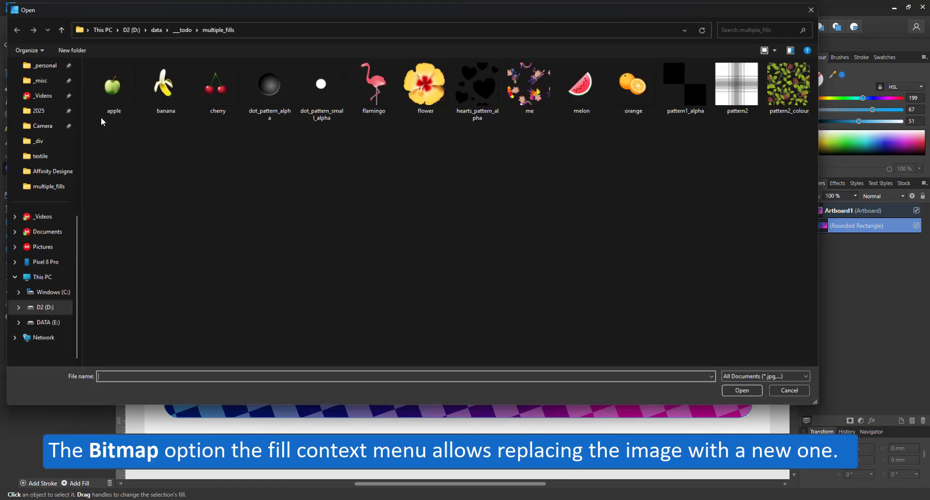
double_click(164, 95)
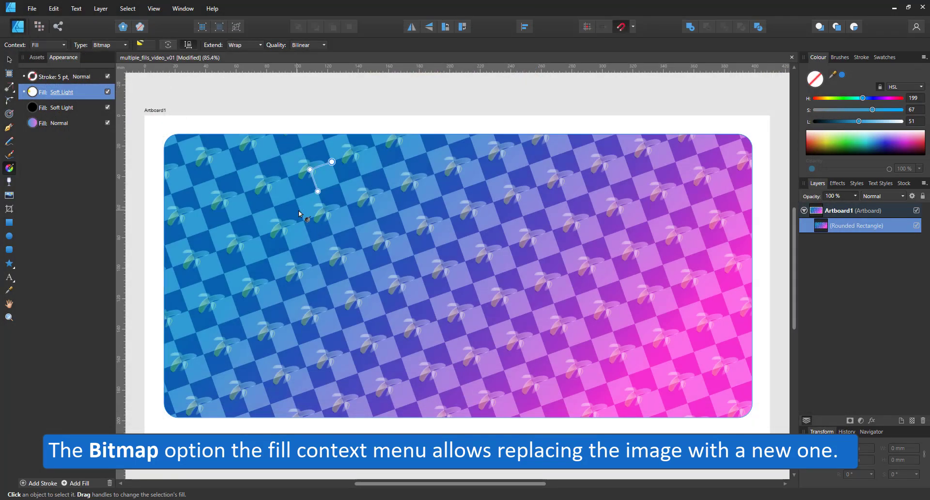
Enlarge the banana bitmap fill on the rounded rectangle and set its blend mode to Normal
drag(297, 210, 352, 189)
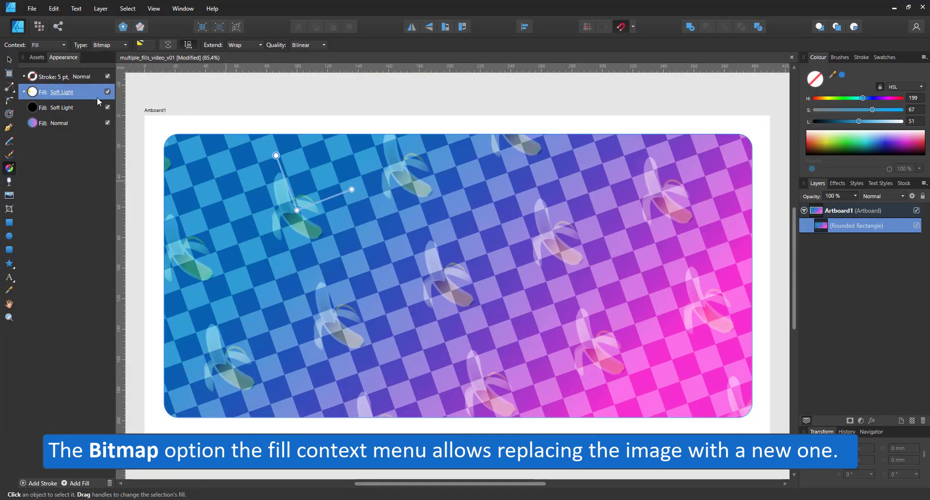
click(70, 92)
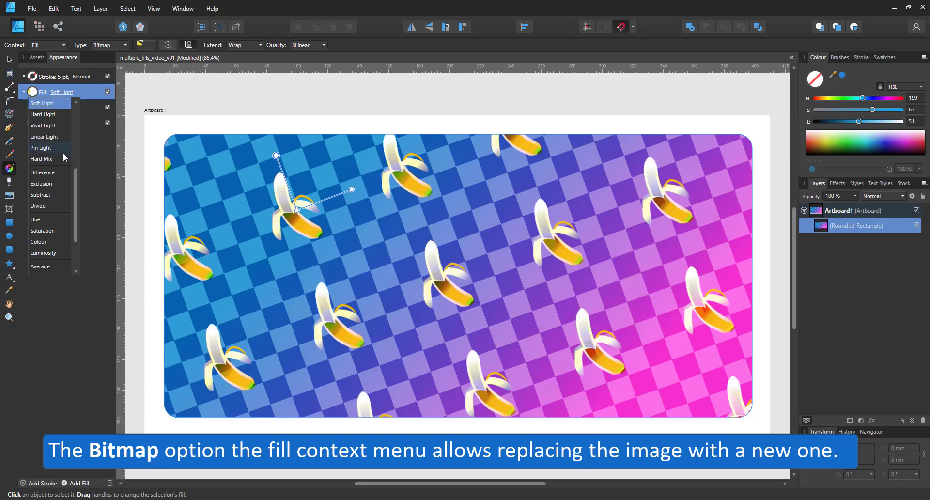
drag(73, 184, 67, 105)
click(57, 104)
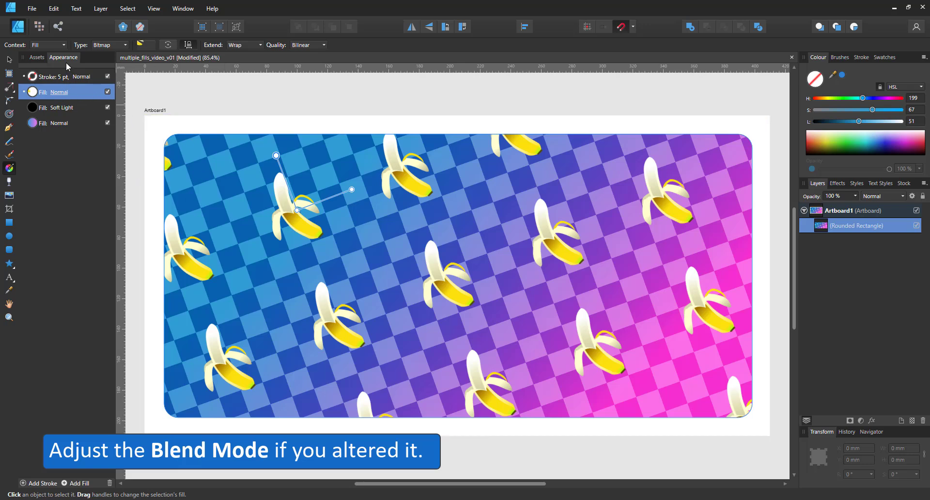
Duplicate the banana fill, replace the copy's image with cherry, and shift the cherries into the gaps between the bananas
right_click(53, 92)
click(48, 97)
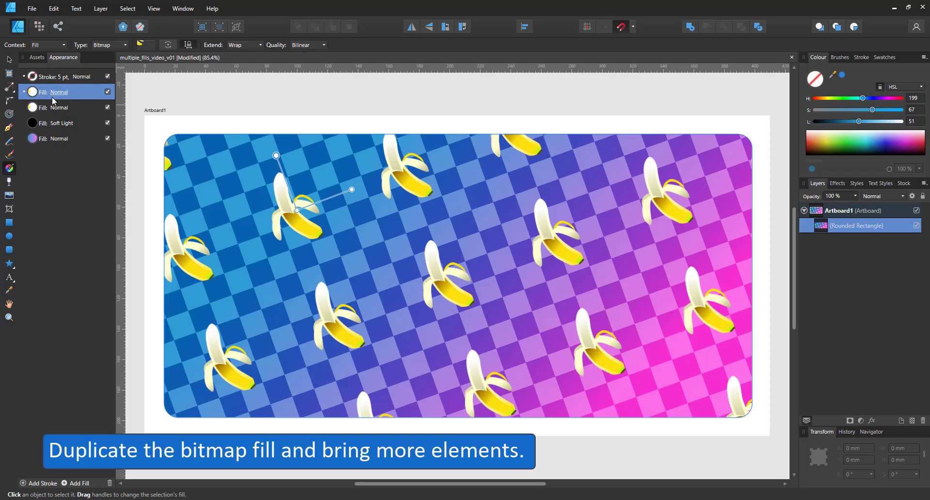
click(97, 45)
click(107, 124)
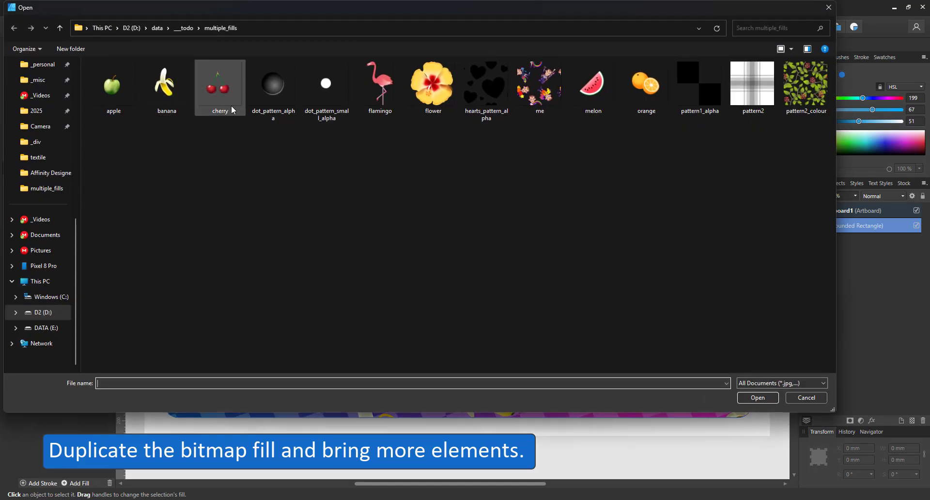
double_click(227, 109)
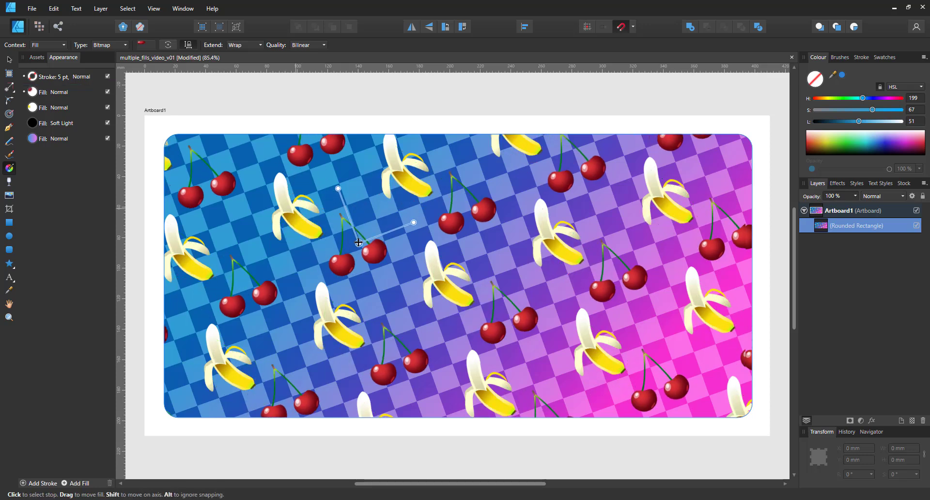
drag(359, 242, 361, 242)
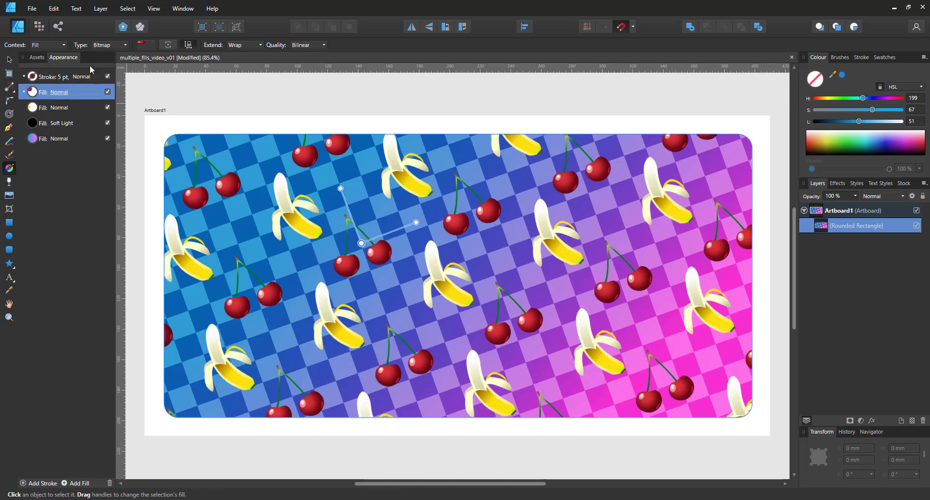
Duplicate the cherry fill with the melon image, stack the melon fill below the banana fill and offset it to sit behind the bananas
key(ctrl+j)
click(110, 45)
click(101, 125)
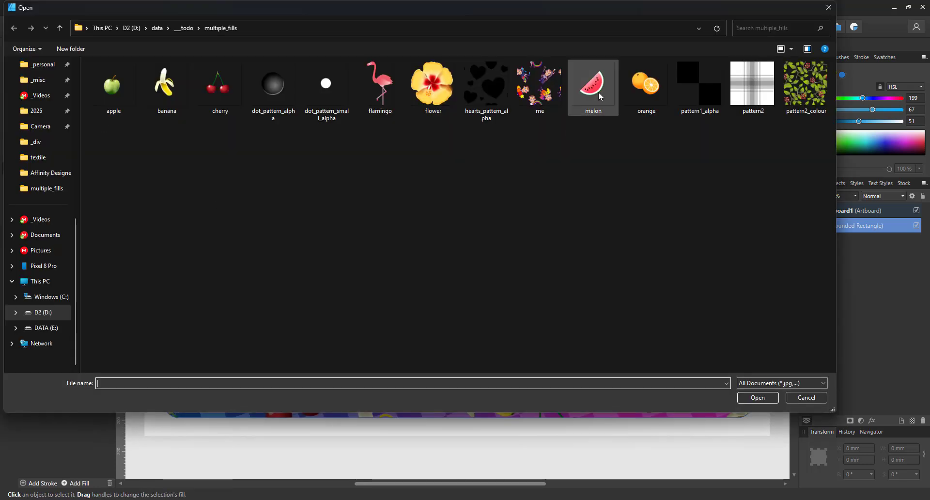
double_click(592, 88)
drag(361, 243, 398, 282)
drag(84, 93, 48, 134)
drag(397, 282, 415, 300)
Duplicate the cherry fill with the orange image, shift the oranges into the free gaps, and reposition the cherries behind them
right_click(61, 91)
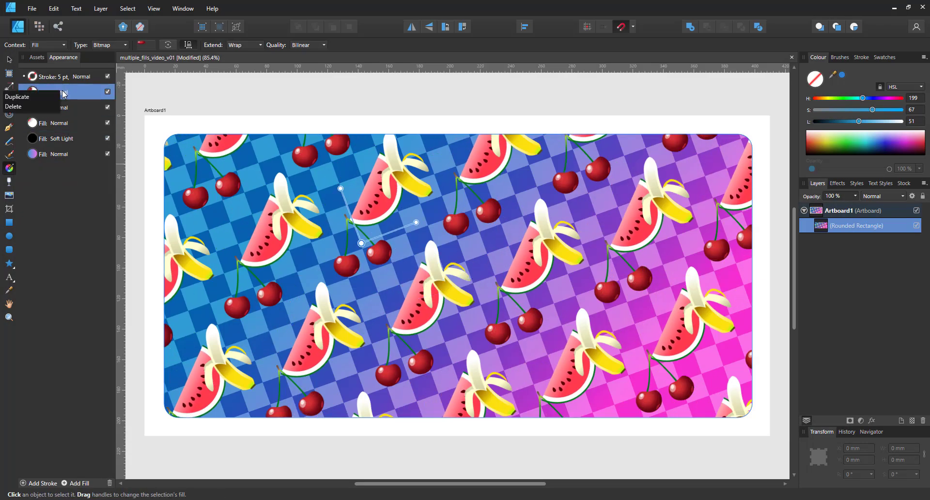
click(41, 96)
click(106, 45)
click(101, 124)
double_click(645, 87)
drag(359, 246, 257, 327)
click(58, 107)
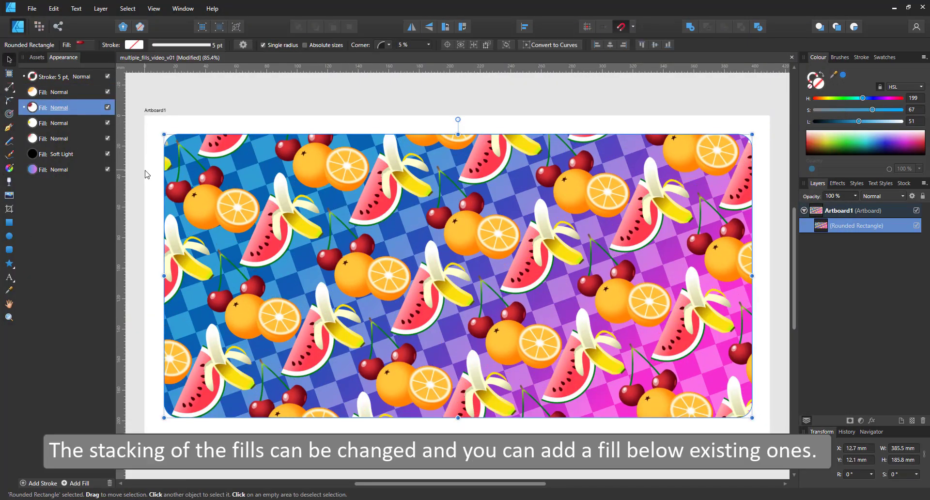
Add a bitmap fill directly above the Soft Light fill using the bubbles_1 image, then scale and rotate the bubbles
click(60, 154)
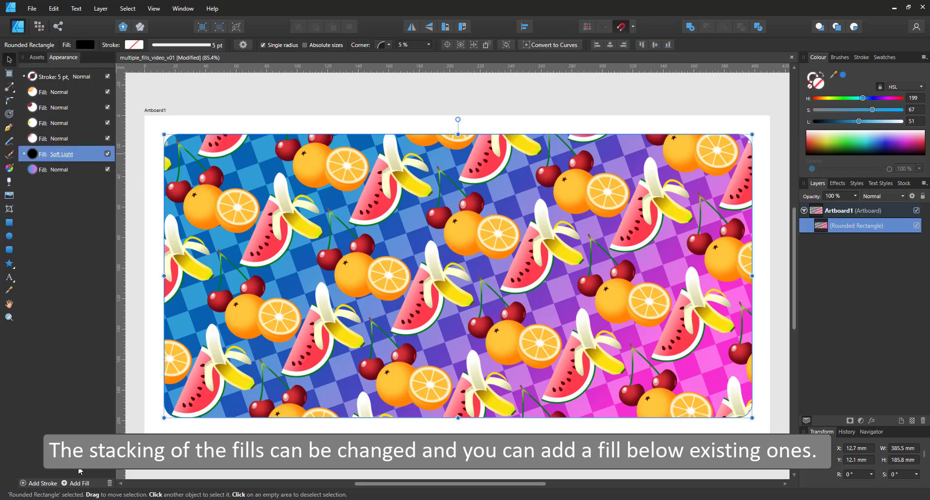
click(78, 483)
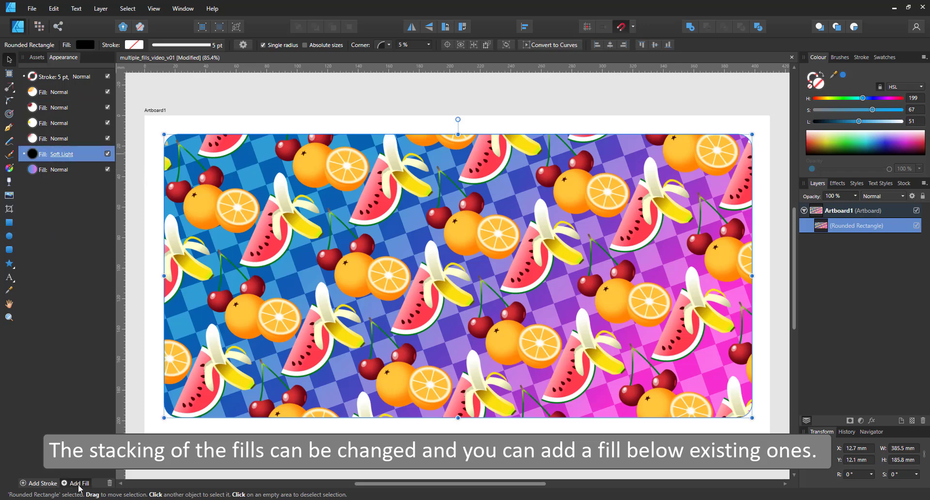
click(9, 168)
click(110, 44)
click(102, 122)
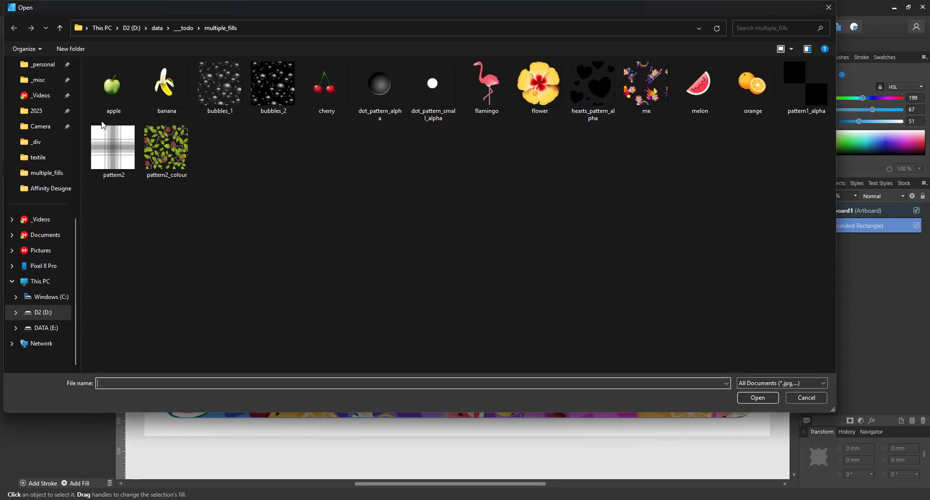
click(220, 87)
double_click(221, 87)
drag(414, 244, 510, 311)
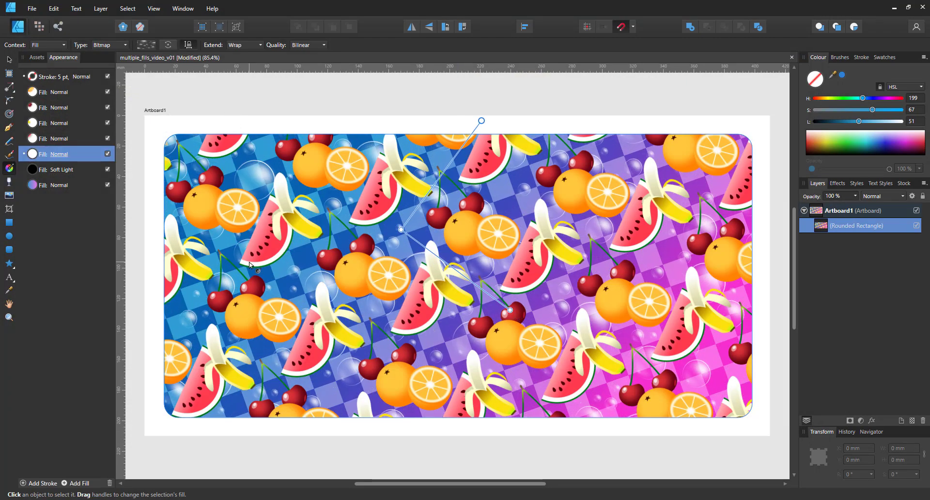
Convert the patterned rounded rectangle to curves and draw a rectangle about 208 by 52 mm over its upper edge
click(10, 59)
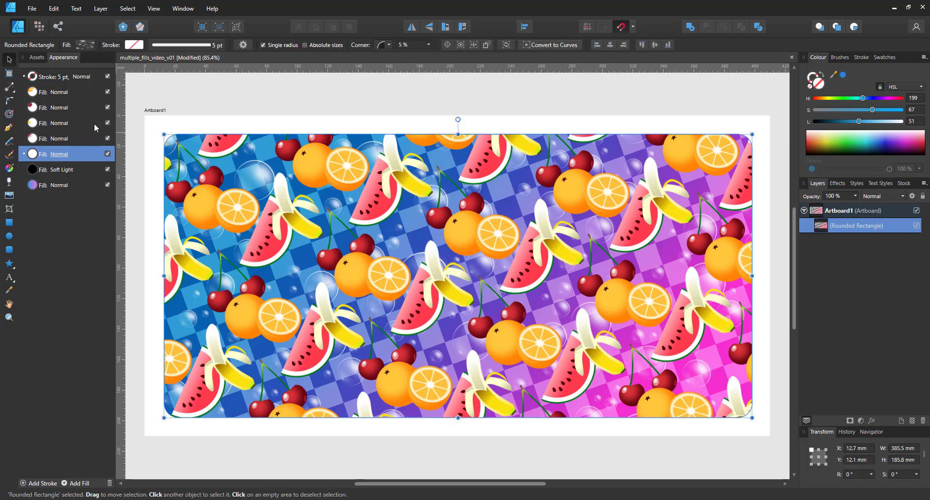
click(539, 45)
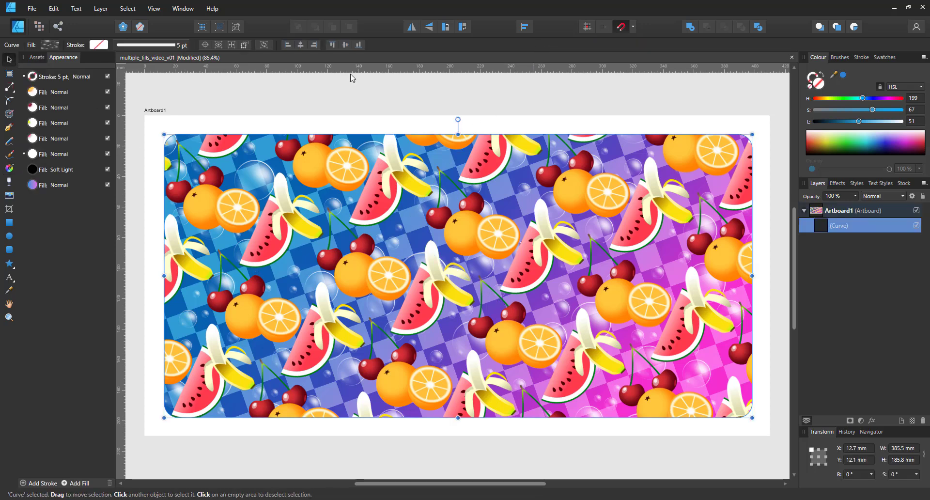
click(9, 222)
drag(311, 121, 628, 200)
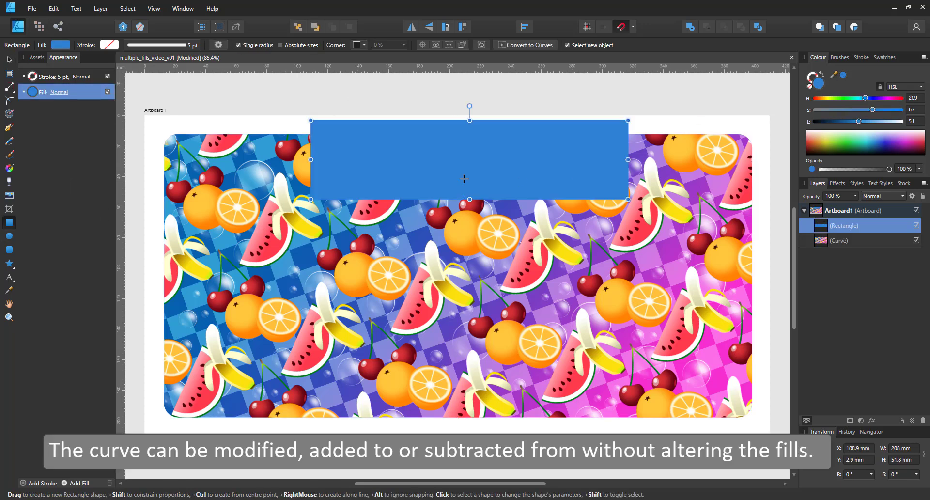
Give the new blue rectangle rounded corners
click(9, 59)
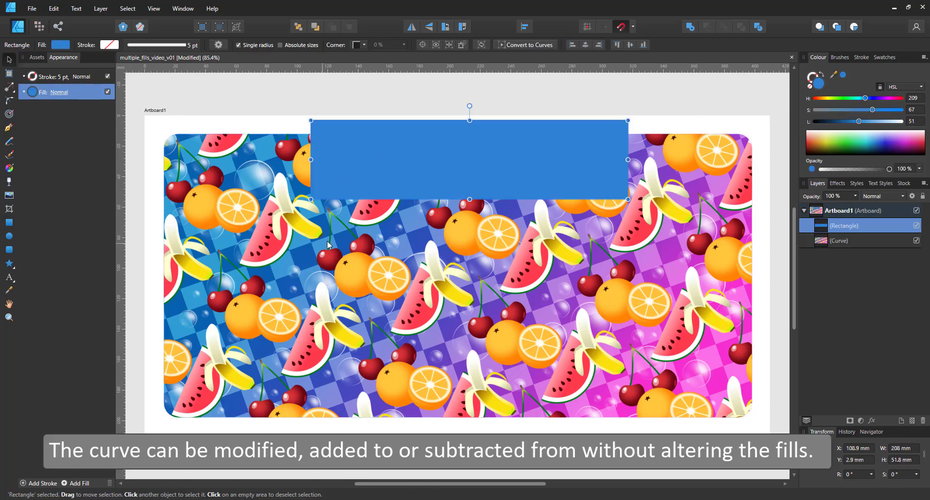
click(361, 43)
click(359, 79)
click(364, 45)
click(361, 68)
click(411, 44)
Move the blue rectangle slightly up, centre it horizontally with the patterned curve and subtract it from the curve
drag(479, 168, 479, 156)
shift+click(445, 234)
click(251, 45)
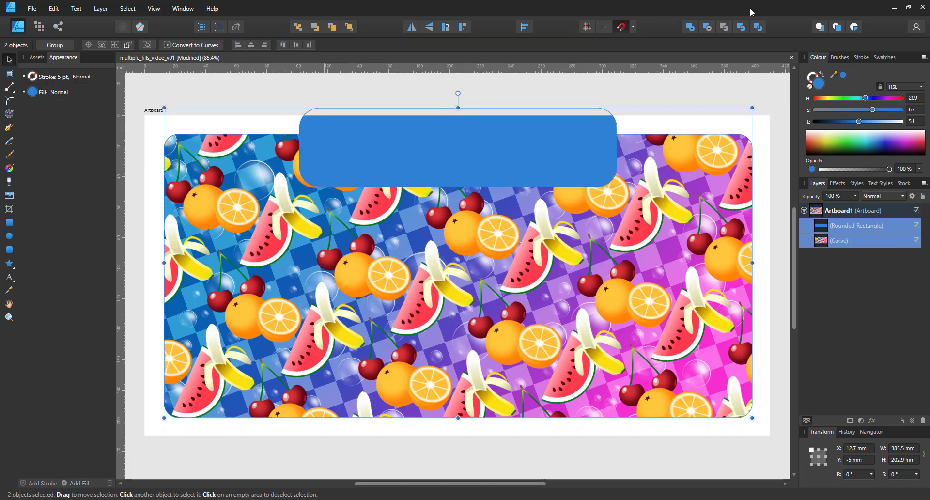
click(706, 26)
click(329, 128)
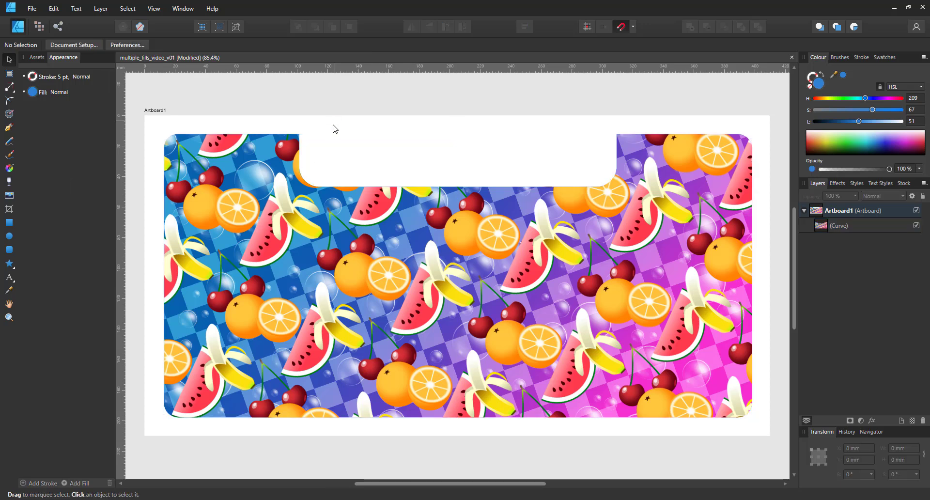
Round the two sharp upper corners of the cutout with the Corner tool, then deselect the curve
click(9, 100)
click(252, 160)
drag(278, 103, 678, 143)
drag(618, 137, 629, 147)
key(ctrl+d)
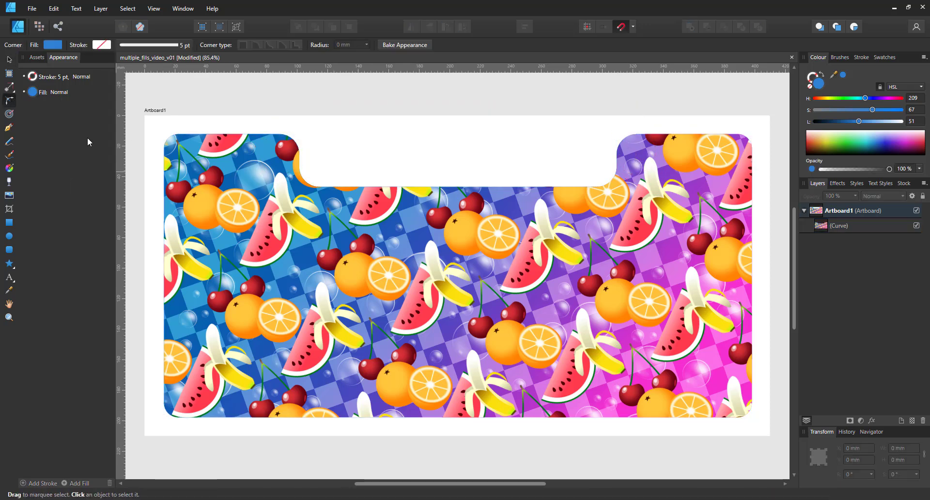
Delete the surplus nodes along the bottom edge of the patterned curve with the Node tool
click(11, 92)
click(34, 88)
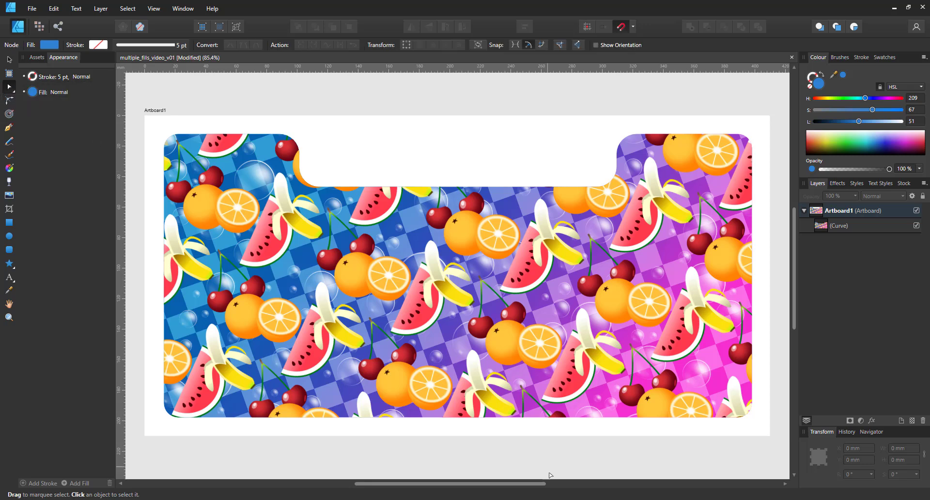
click(426, 410)
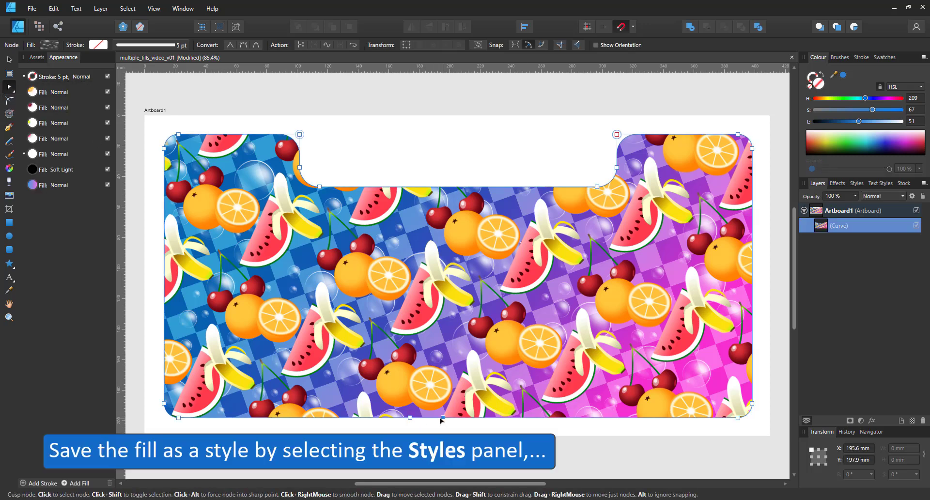
click(434, 417)
drag(434, 418, 525, 256)
drag(582, 231, 403, 423)
key(Delete)
Save the patterned curve's fills as a new style in the Unnamed styles category
click(857, 183)
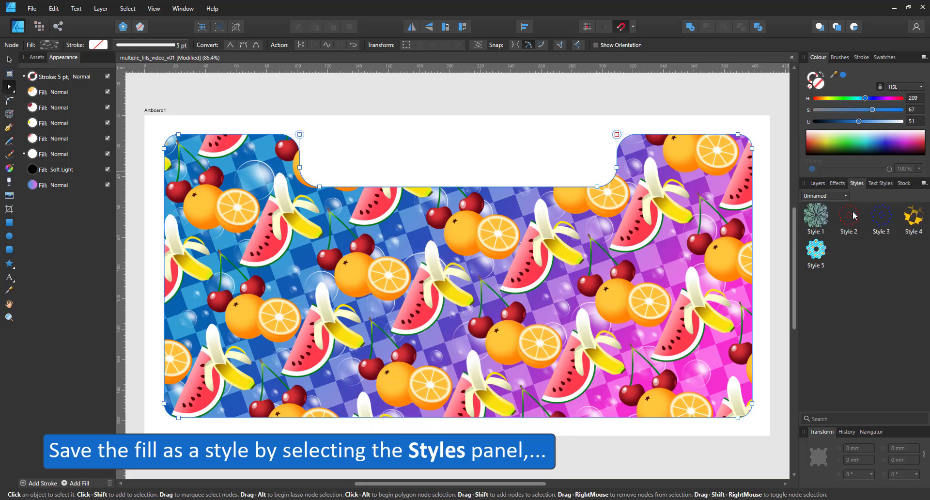
click(924, 183)
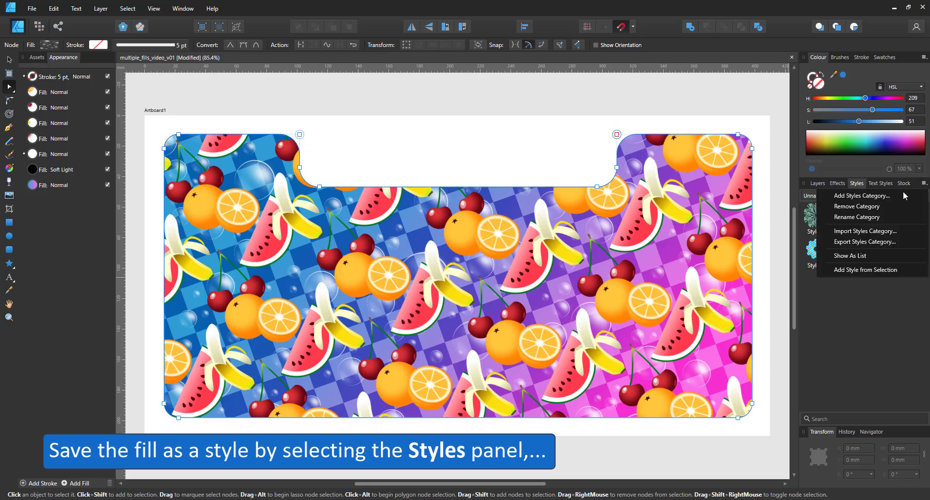
click(862, 270)
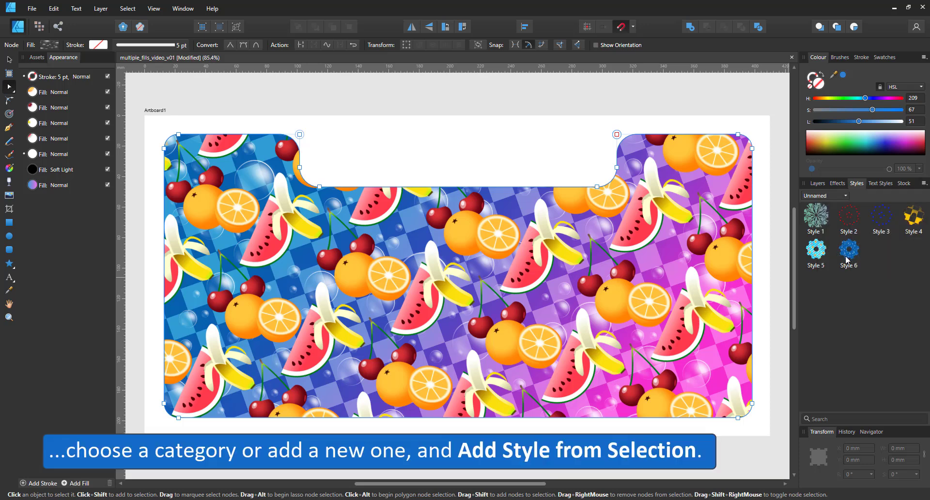
Hide the patterned curve on the artboard
key(v)
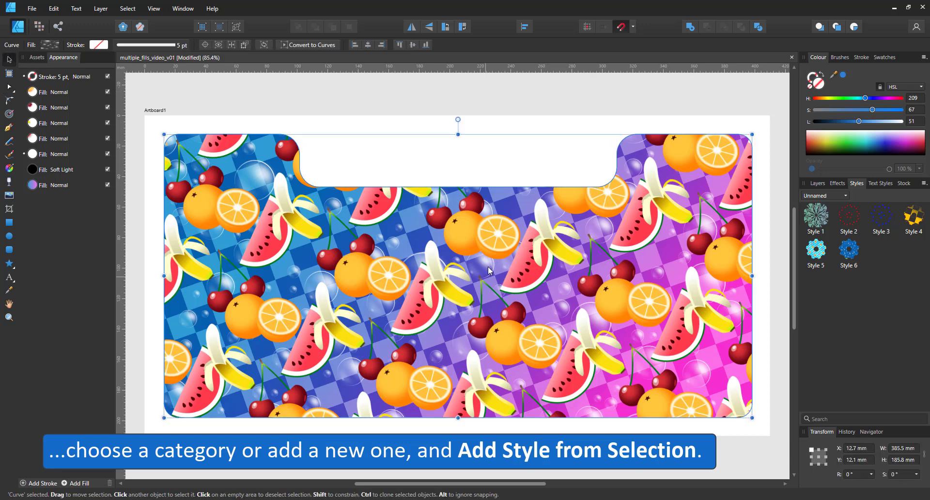
click(818, 183)
click(917, 225)
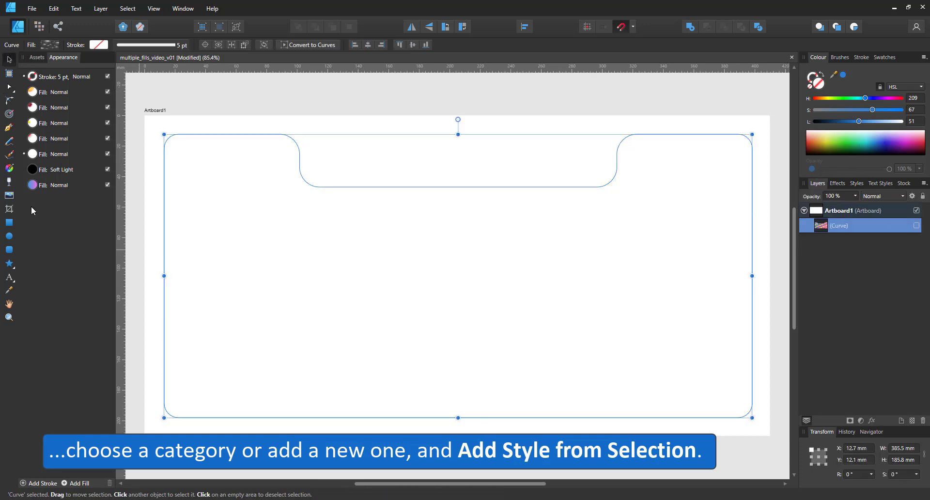
Draw a circle about 187 mm in diameter in the middle of the artboard and apply Style 6 to it
click(10, 236)
click(331, 119)
drag(303, 147, 589, 433)
key(v)
drag(474, 299, 485, 283)
click(857, 184)
click(849, 250)
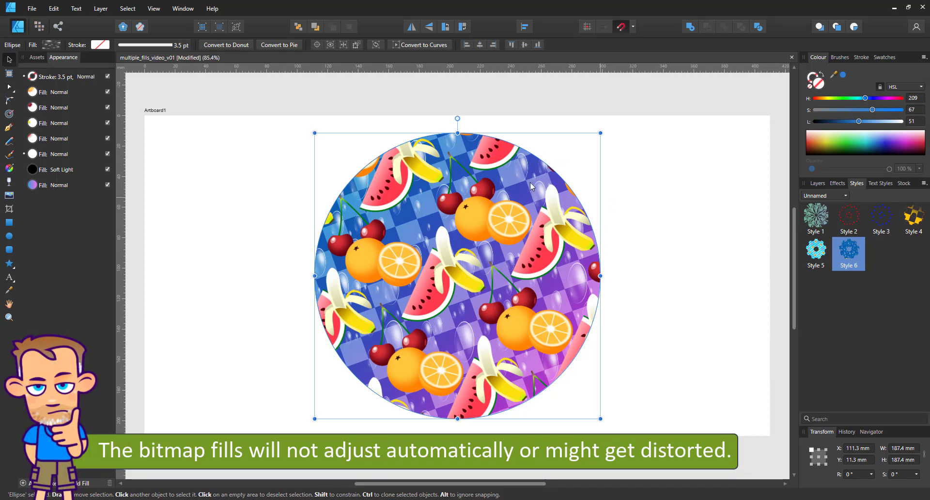
Correct the distorted bubble fill on the large circle by reshaping it to even proportions
click(61, 154)
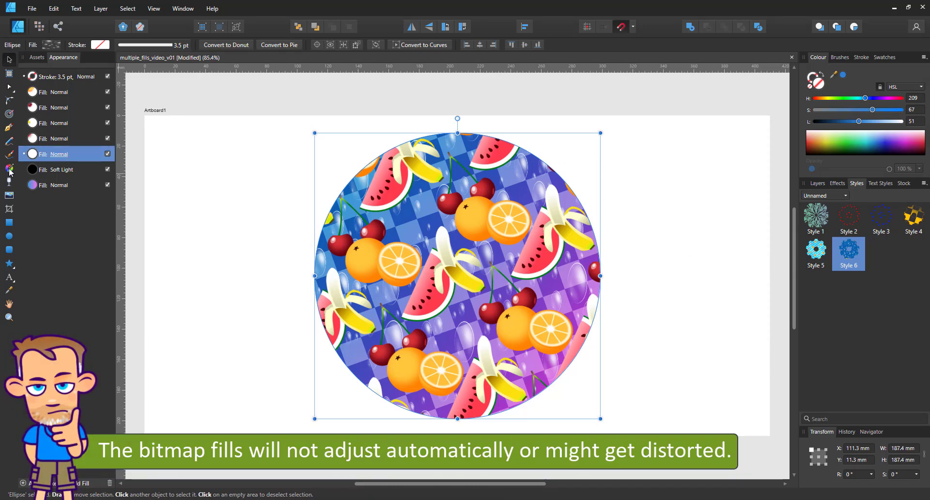
click(9, 168)
drag(567, 265, 558, 262)
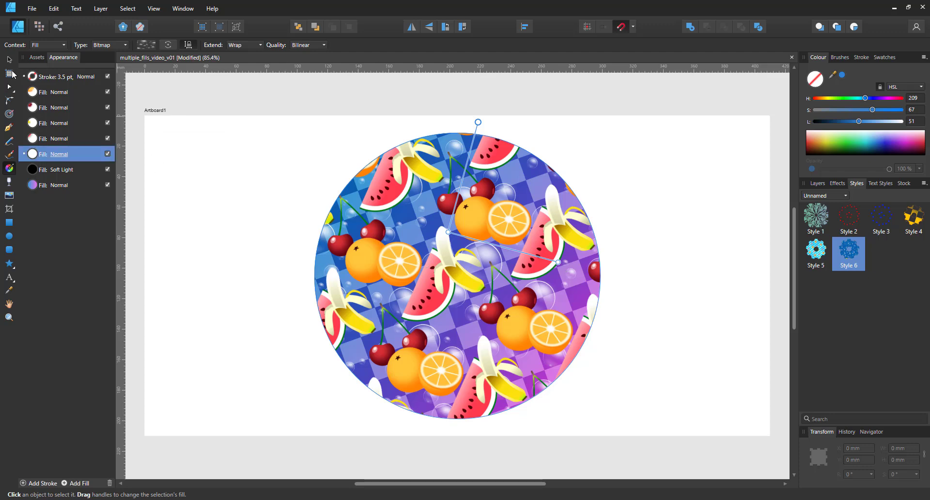
Draw a small circle about 40 mm in diameter beside the large one and apply Style 6 to it
key(m)
drag(248, 208, 310, 270)
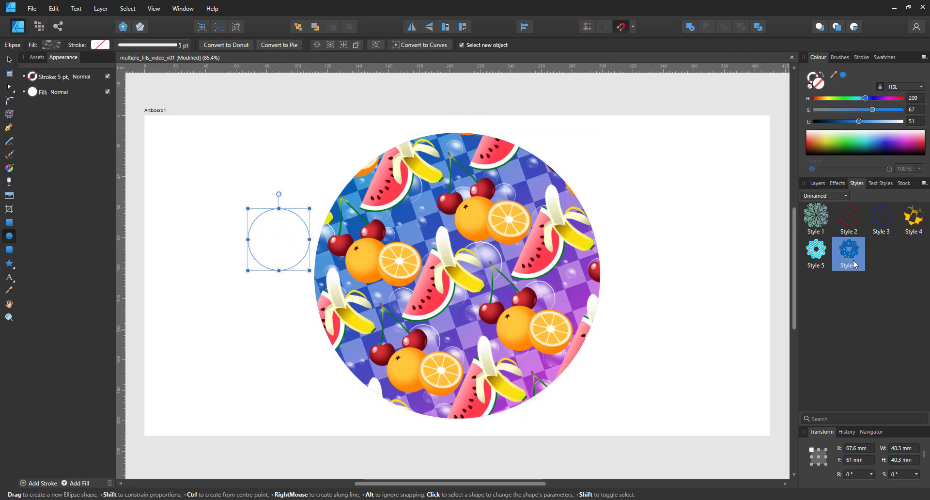
click(850, 252)
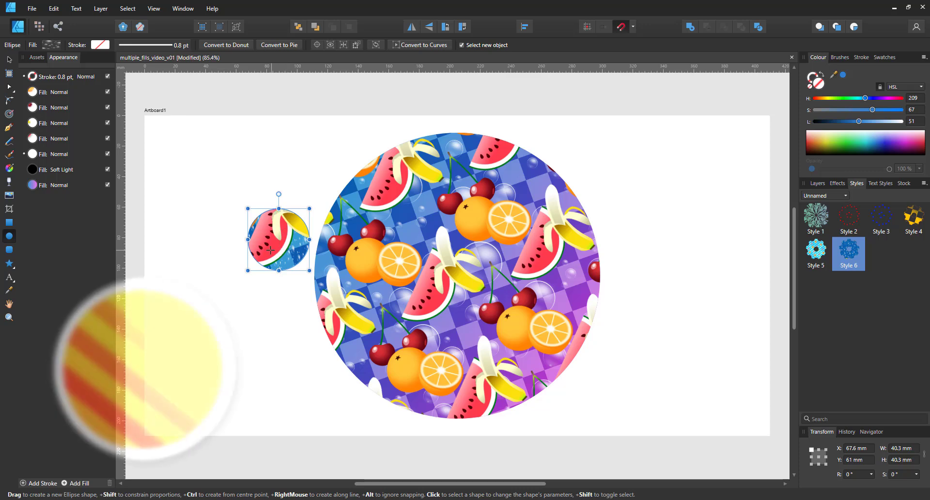